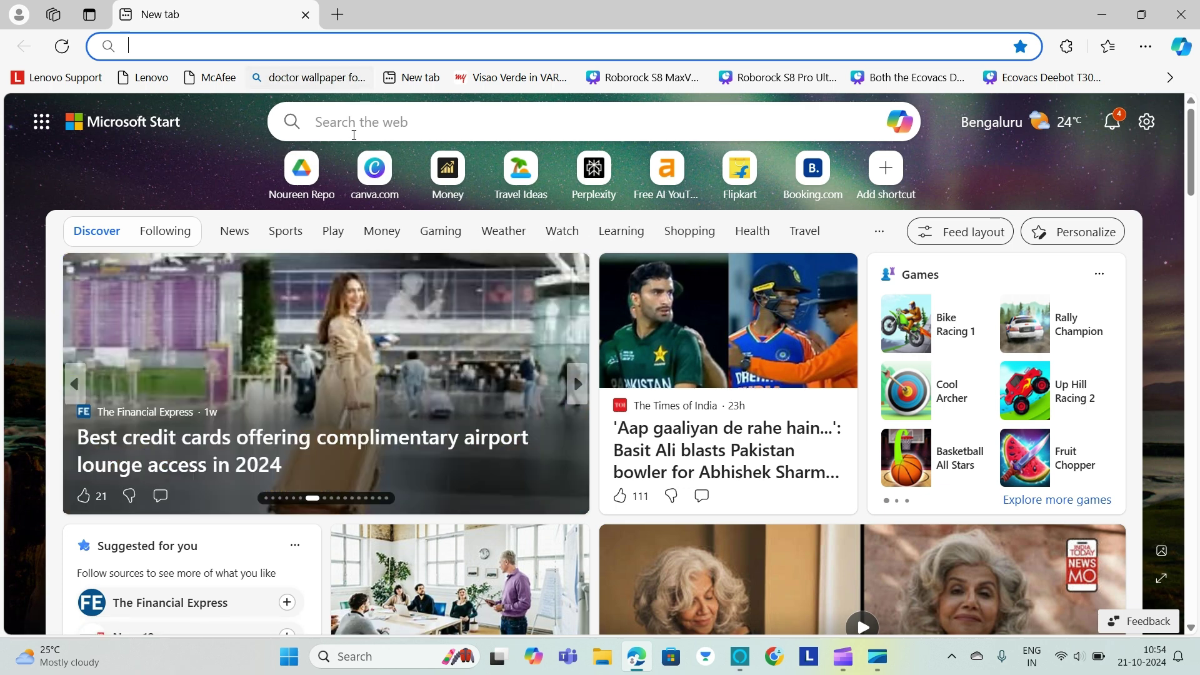
# - Open the Lenovo Support website and go to PC technical support
pyautogui.click(89, 90)
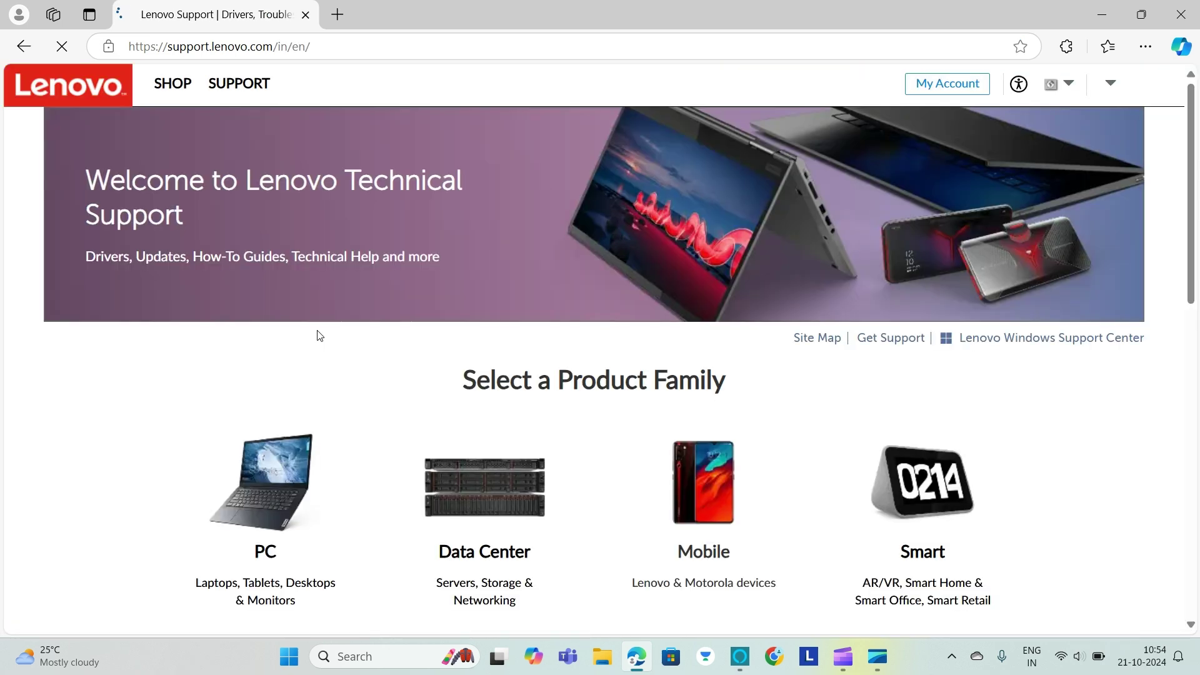
pyautogui.moveTo(242, 508)
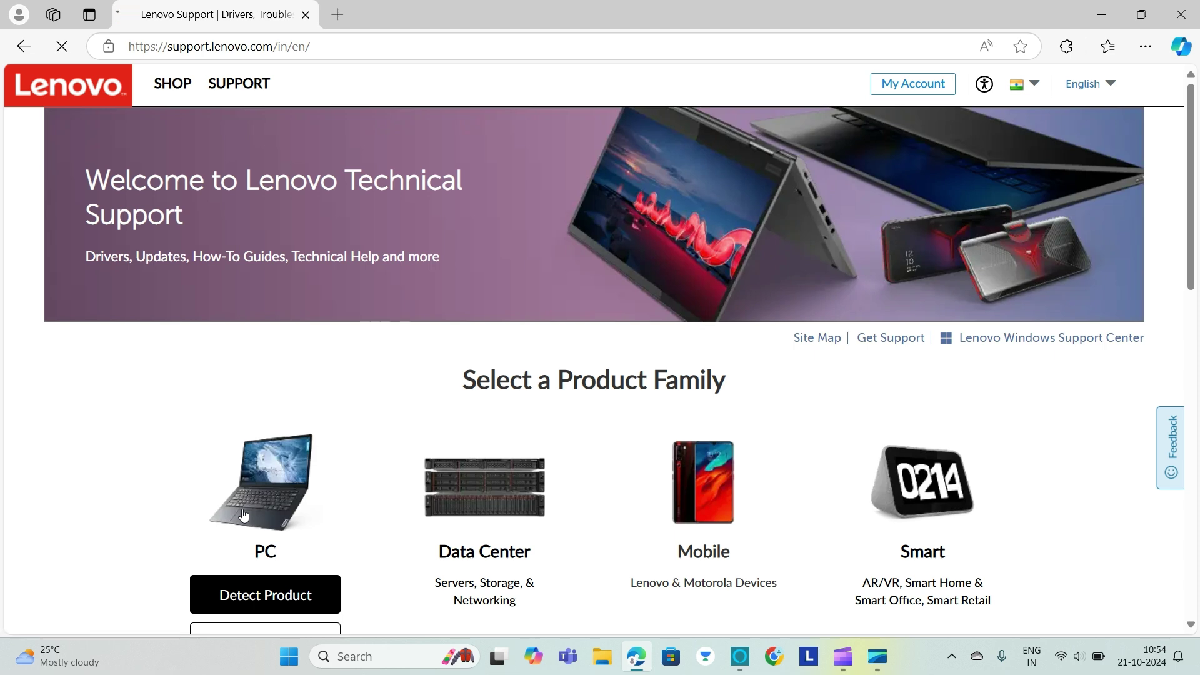
pyautogui.scroll(-2, 241, 512)
pyautogui.click(264, 488)
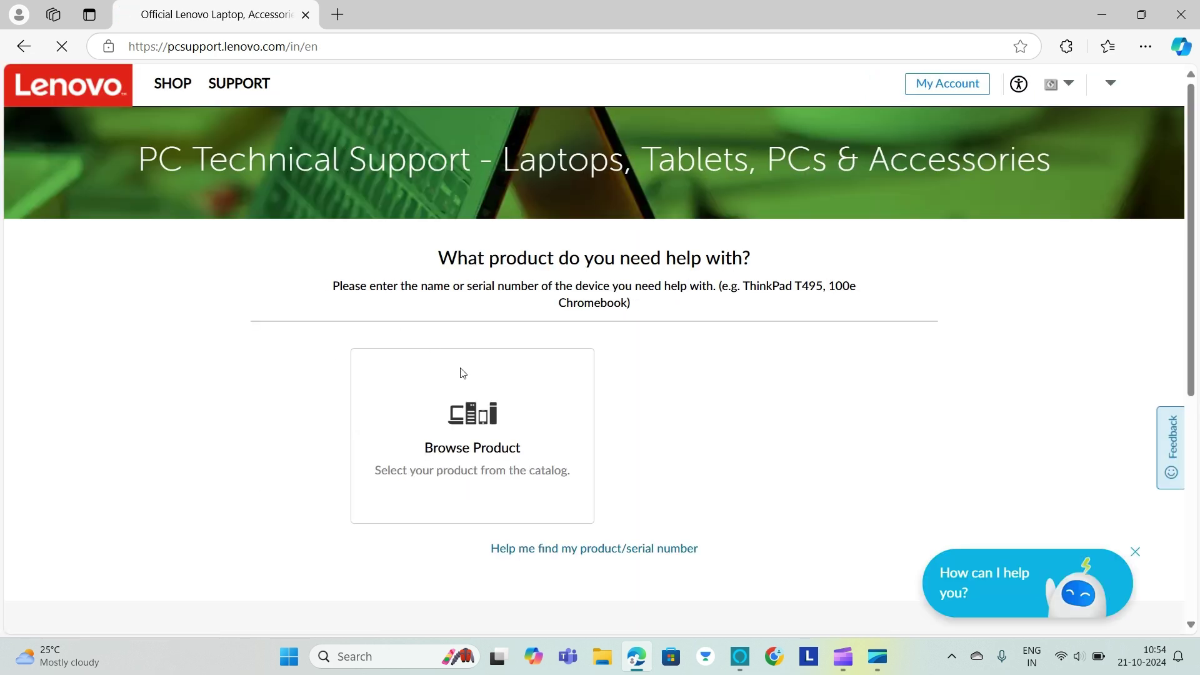
# - Skip automatic detection, dismiss the Service Bridge prompt, and search PC support for '15alc6'
pyautogui.click(473, 472)
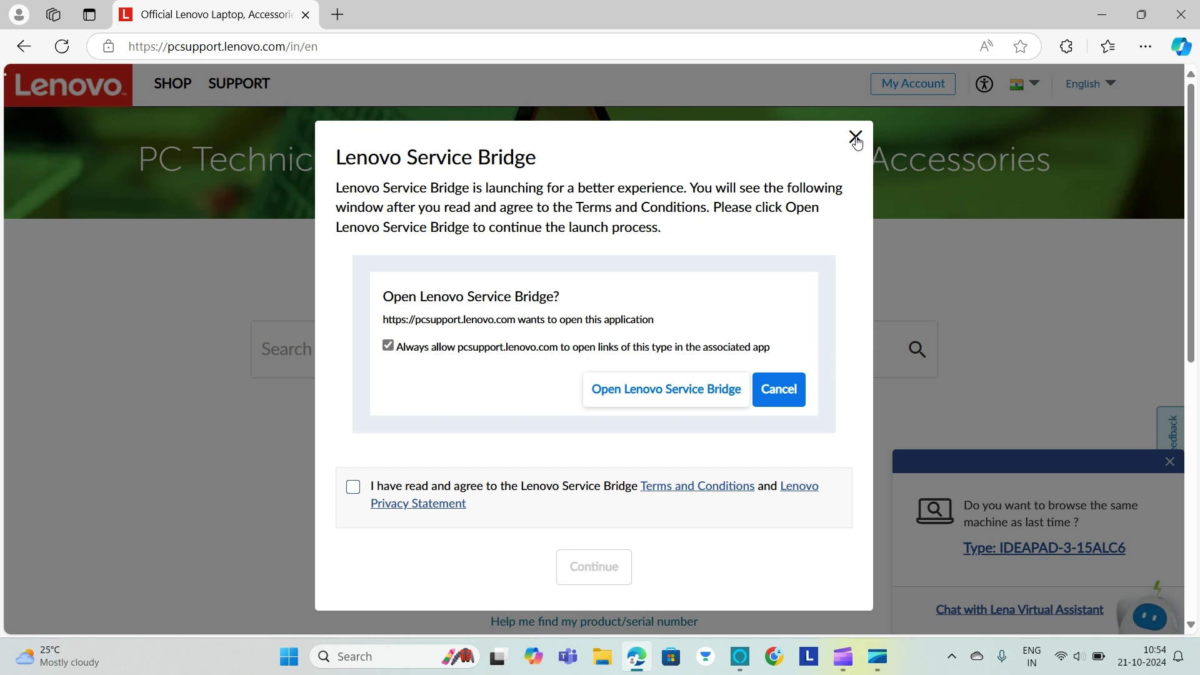
pyautogui.click(856, 141)
pyautogui.click(430, 364)
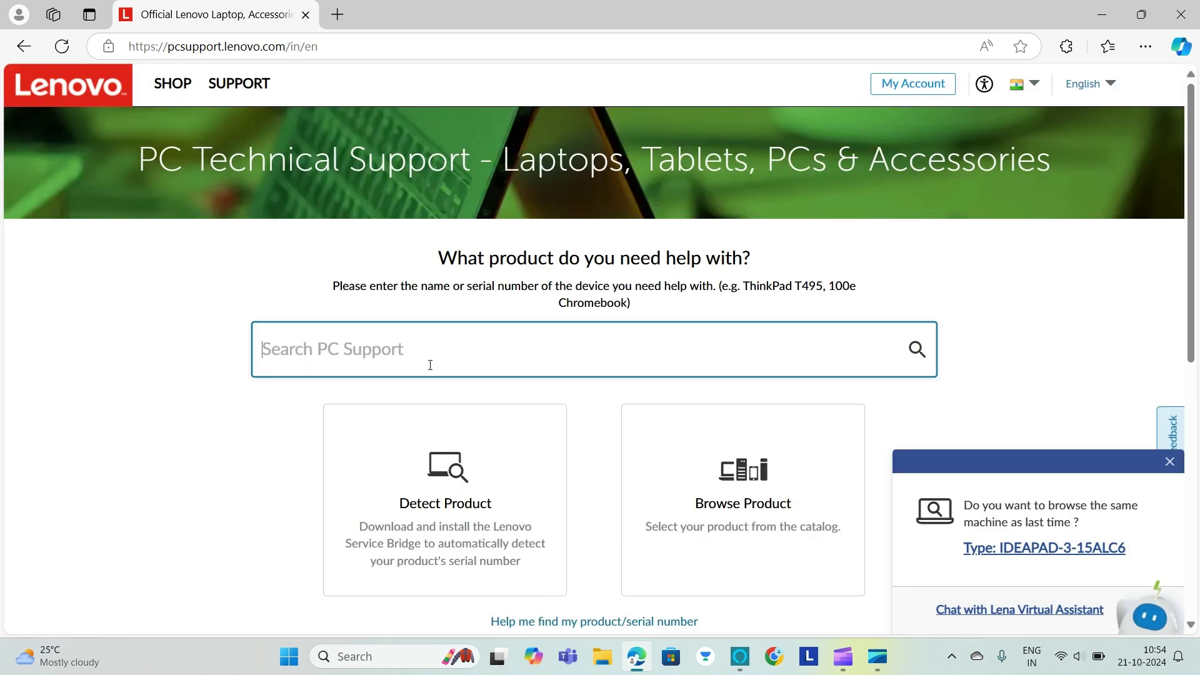
pyautogui.write('15')
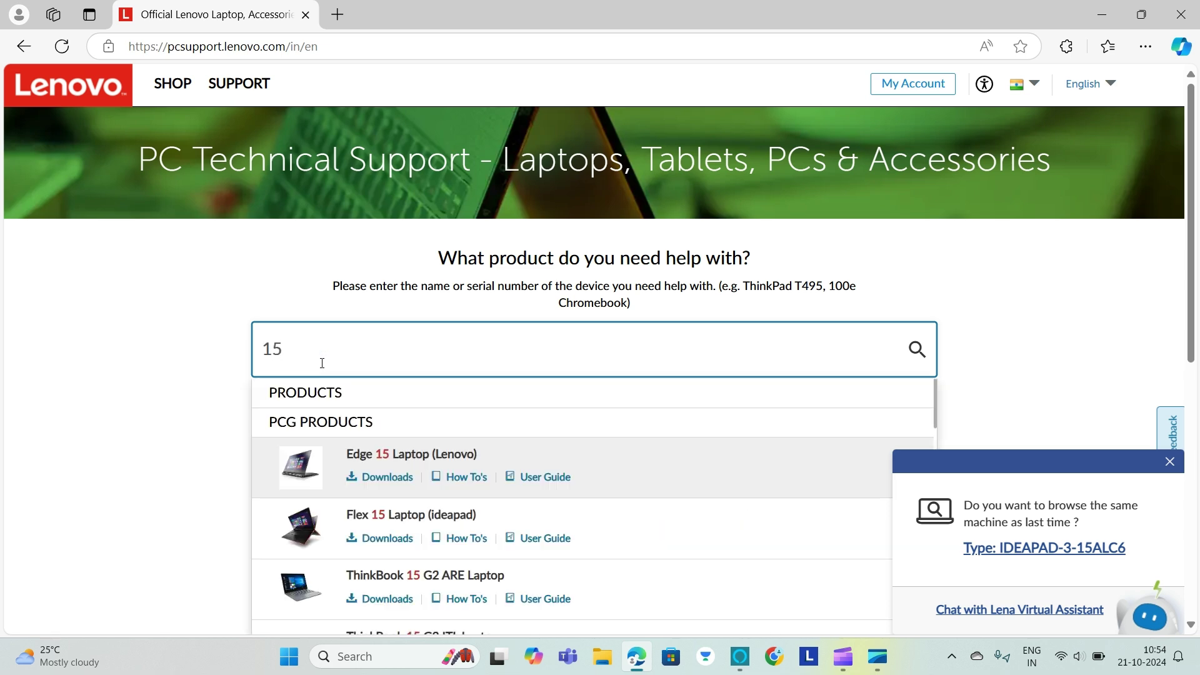
pyautogui.write('a')
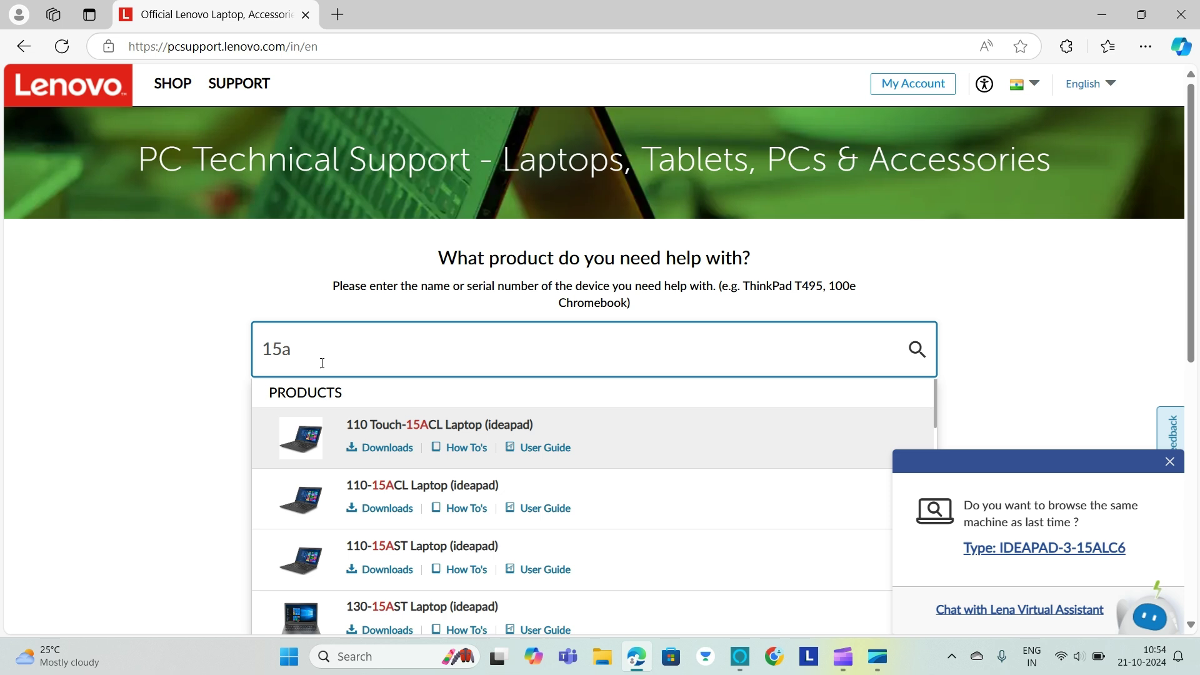
pyautogui.write('lc6')
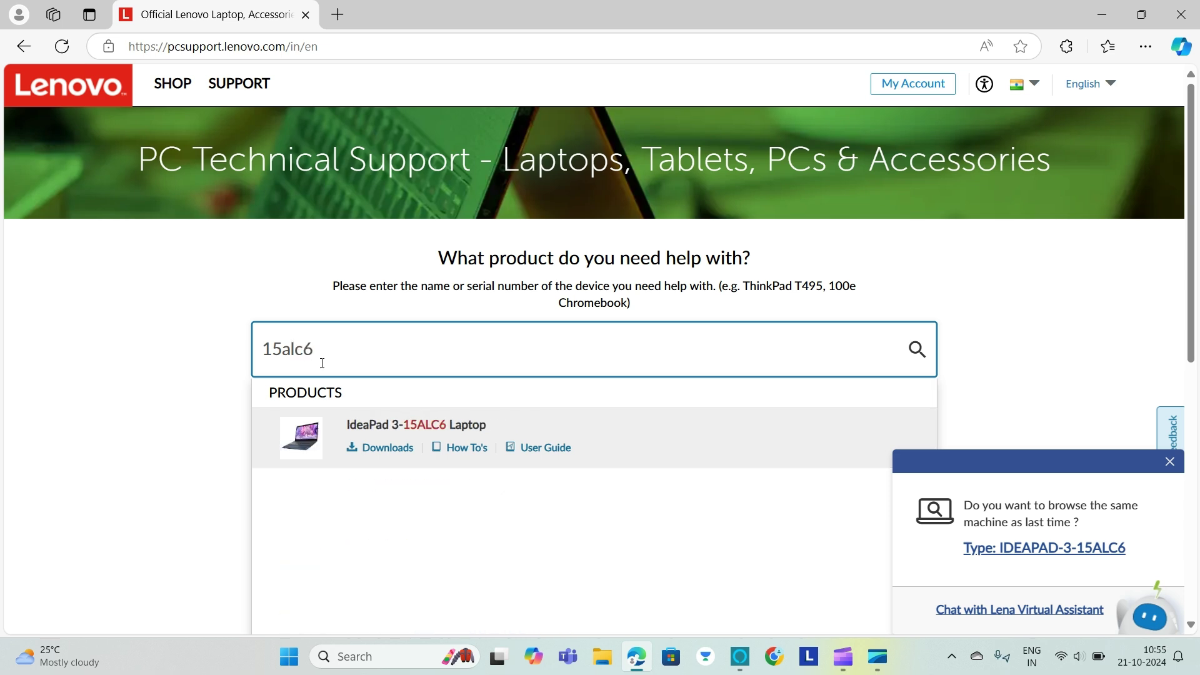
# - Open the IdeaPad 3-15ALC6 product page, then Drivers & Software's Automatic Update scan
pyautogui.click(418, 426)
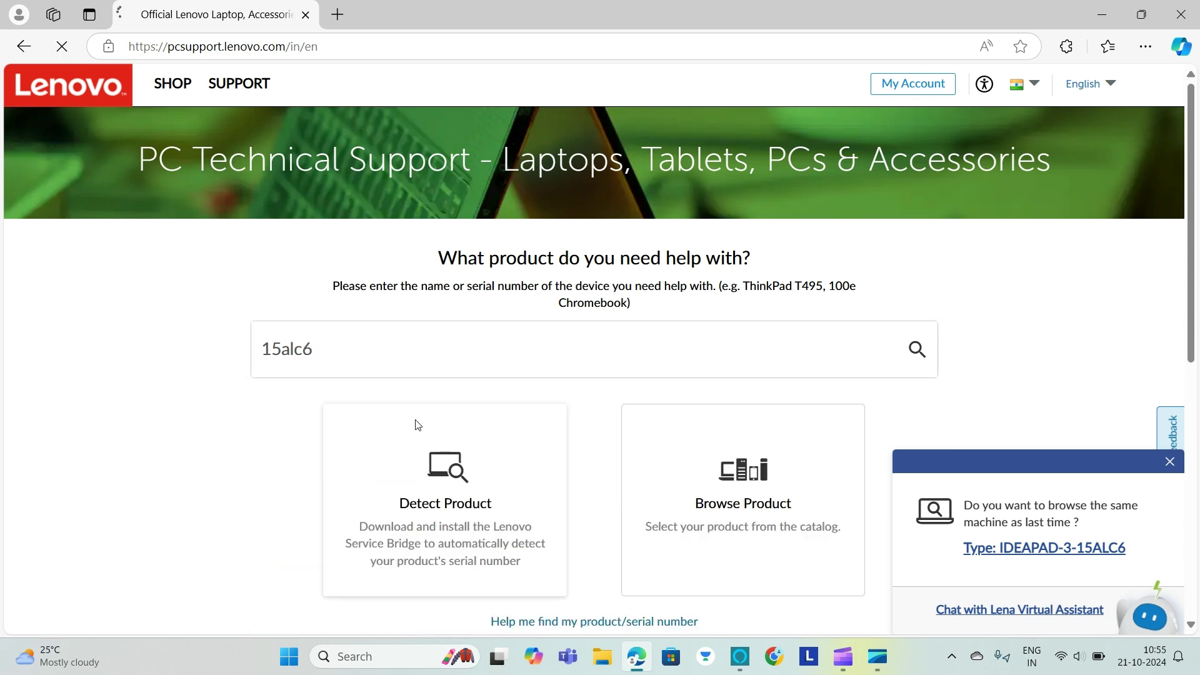
pyautogui.scroll(-3, 416, 425)
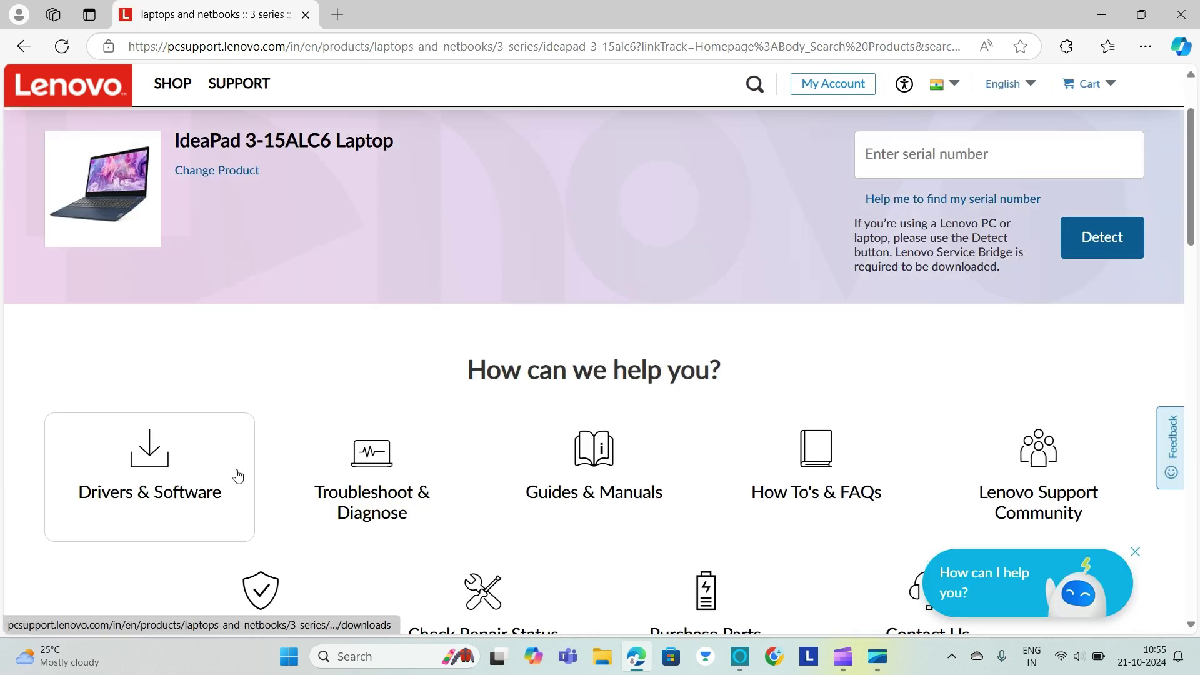
pyautogui.click(238, 477)
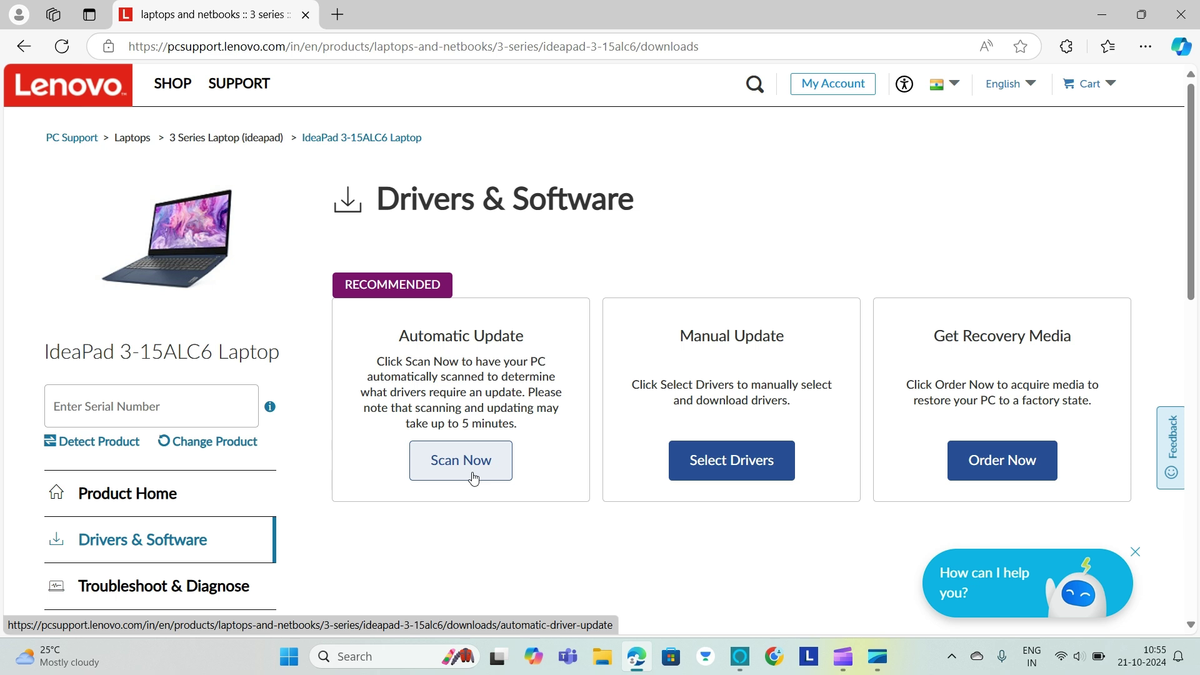
pyautogui.click(473, 479)
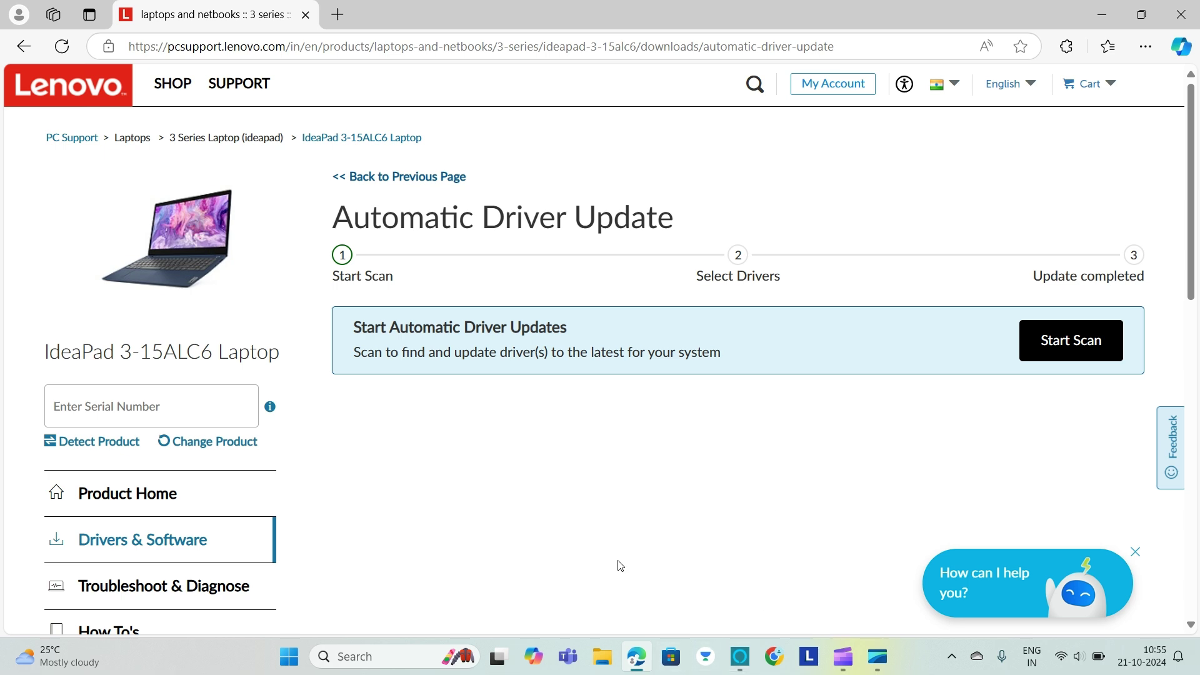
# - Launch Settings from the Start search and find the Windows Update page by searching 'windows'
pyautogui.click(288, 656)
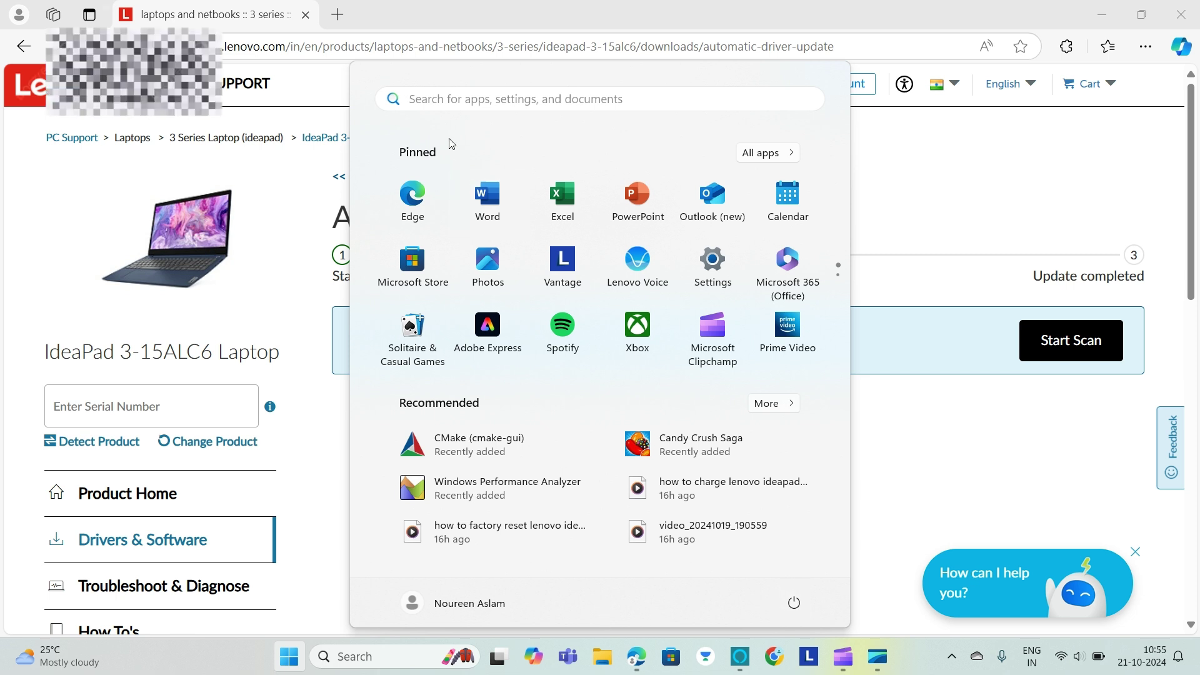
pyautogui.write('sett')
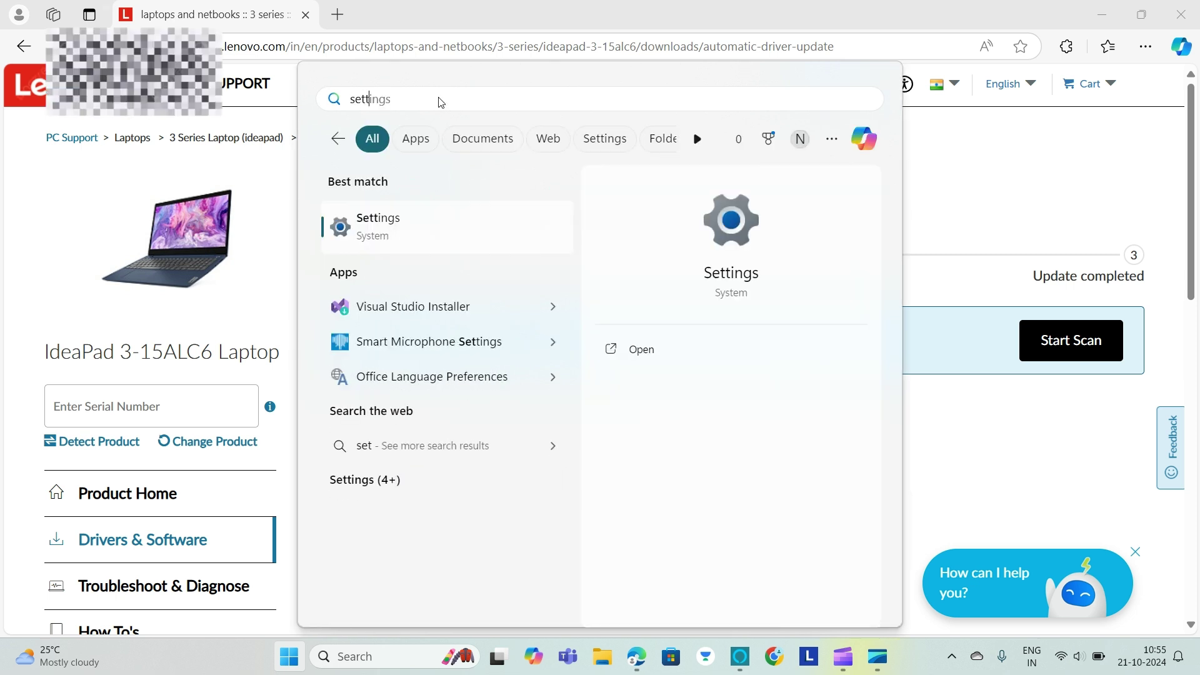
pyautogui.click(382, 223)
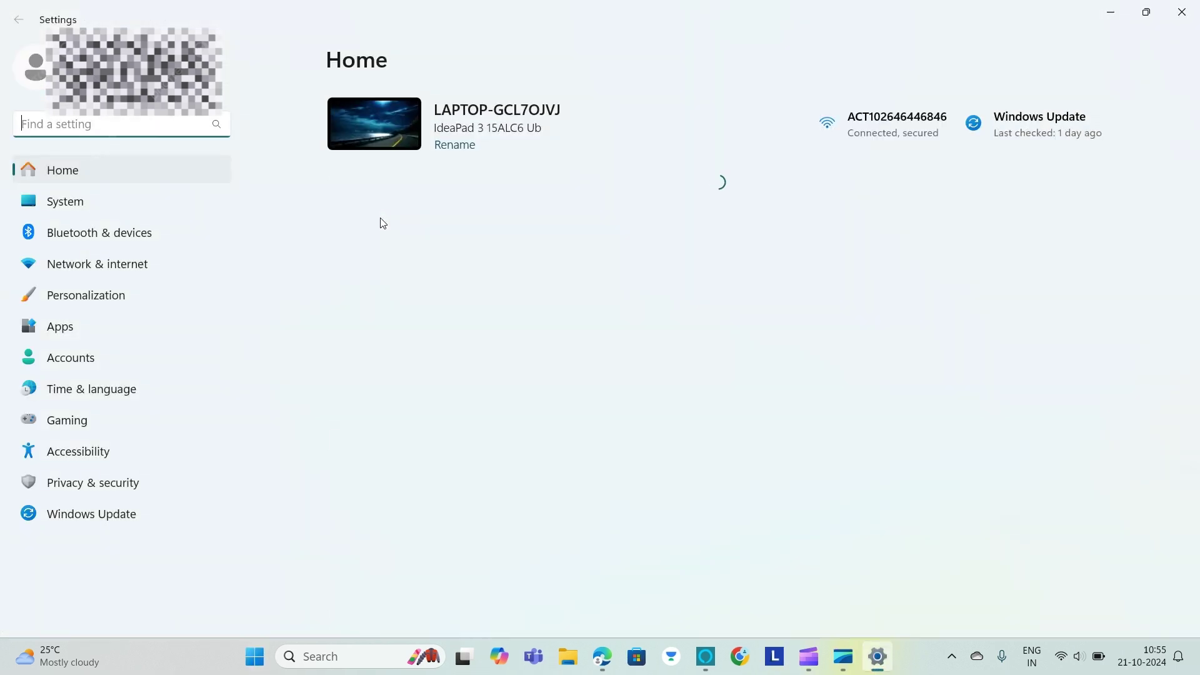
pyautogui.write('w')
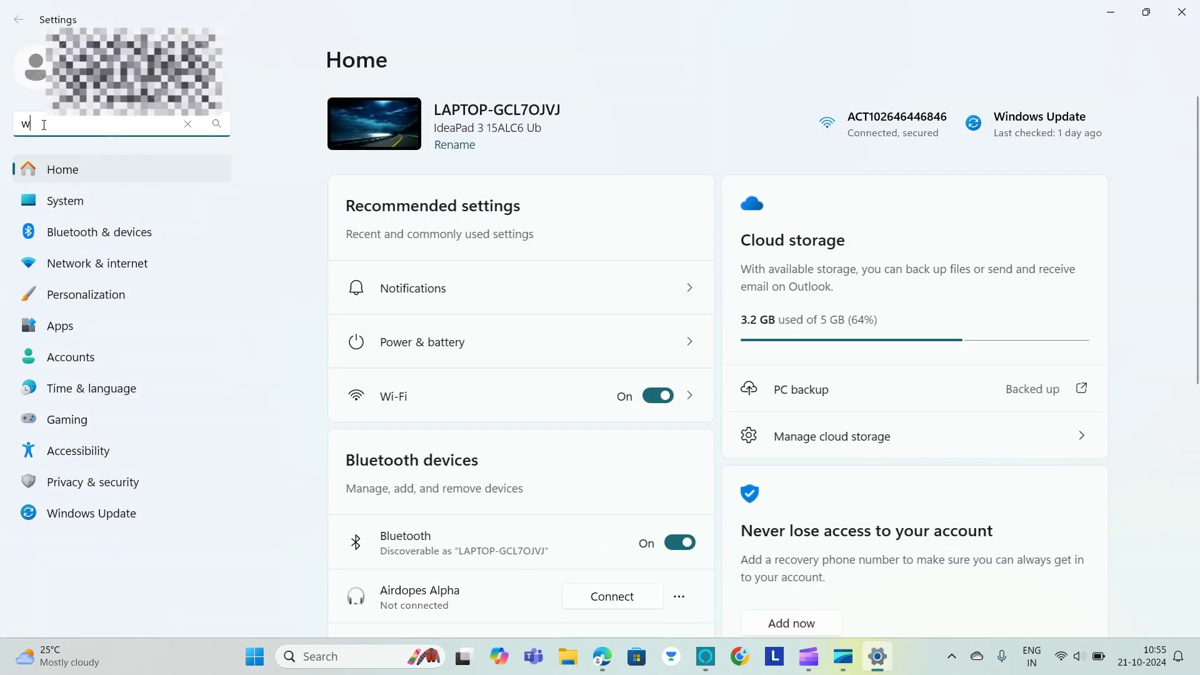
pyautogui.write('indows')
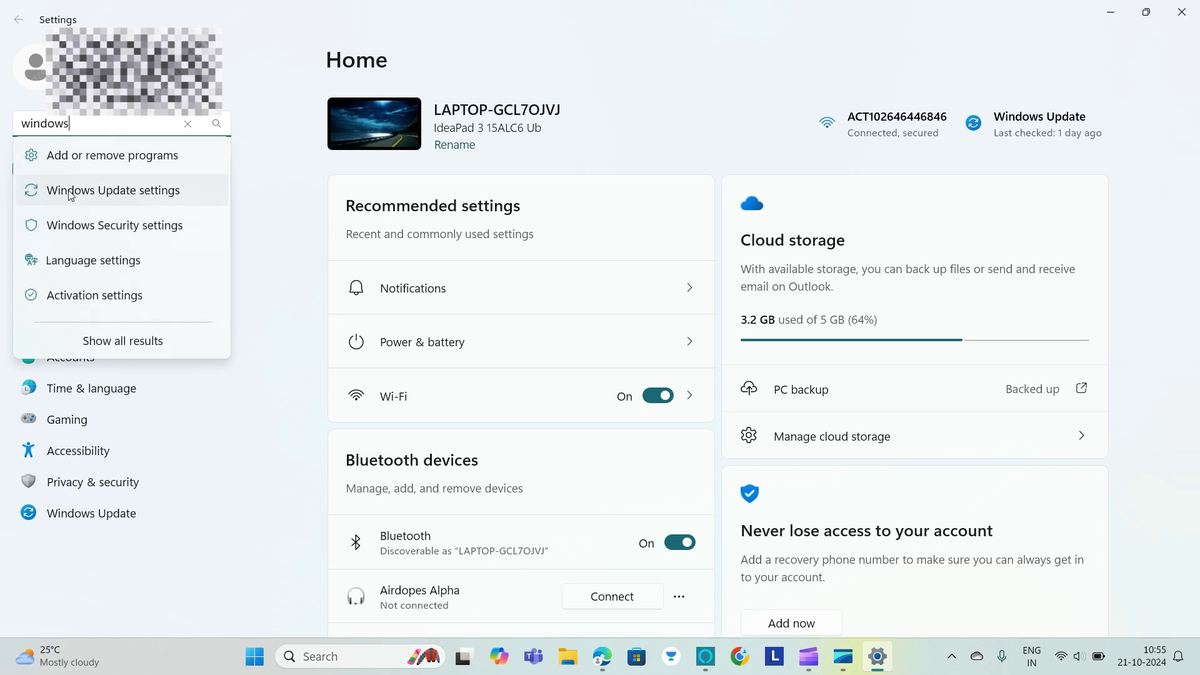
pyautogui.click(71, 191)
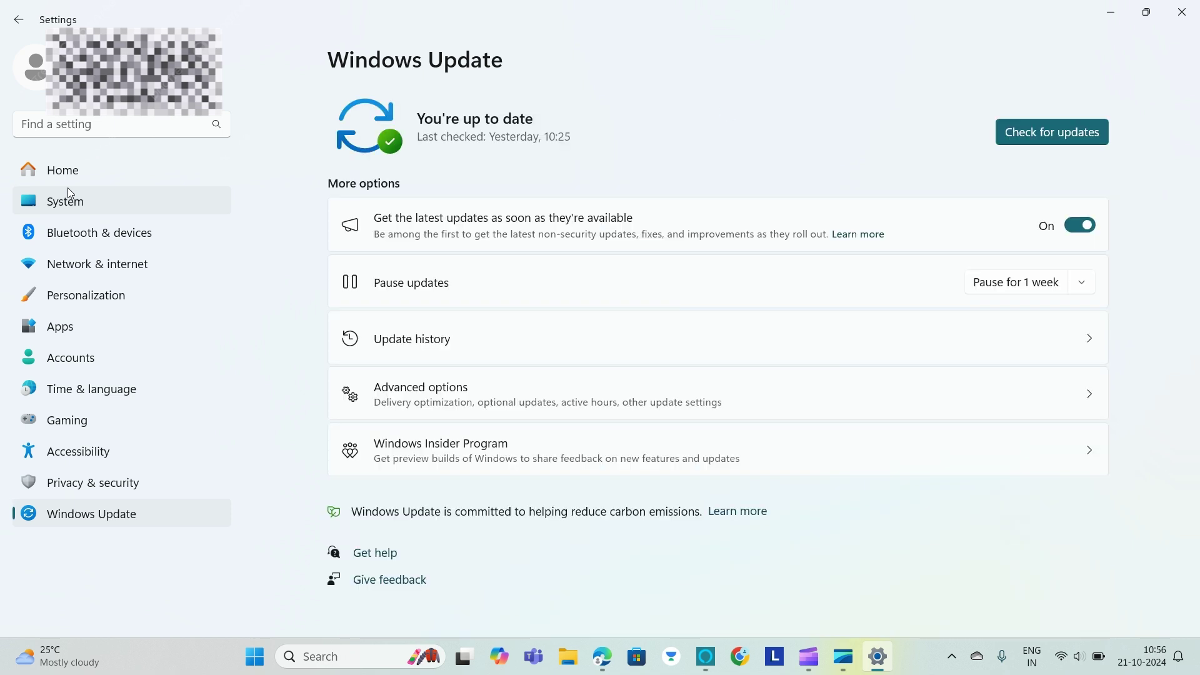
# - Check for updates so Defender Security Intelligence Update KB2267602 starts downloading
pyautogui.click(1056, 132)
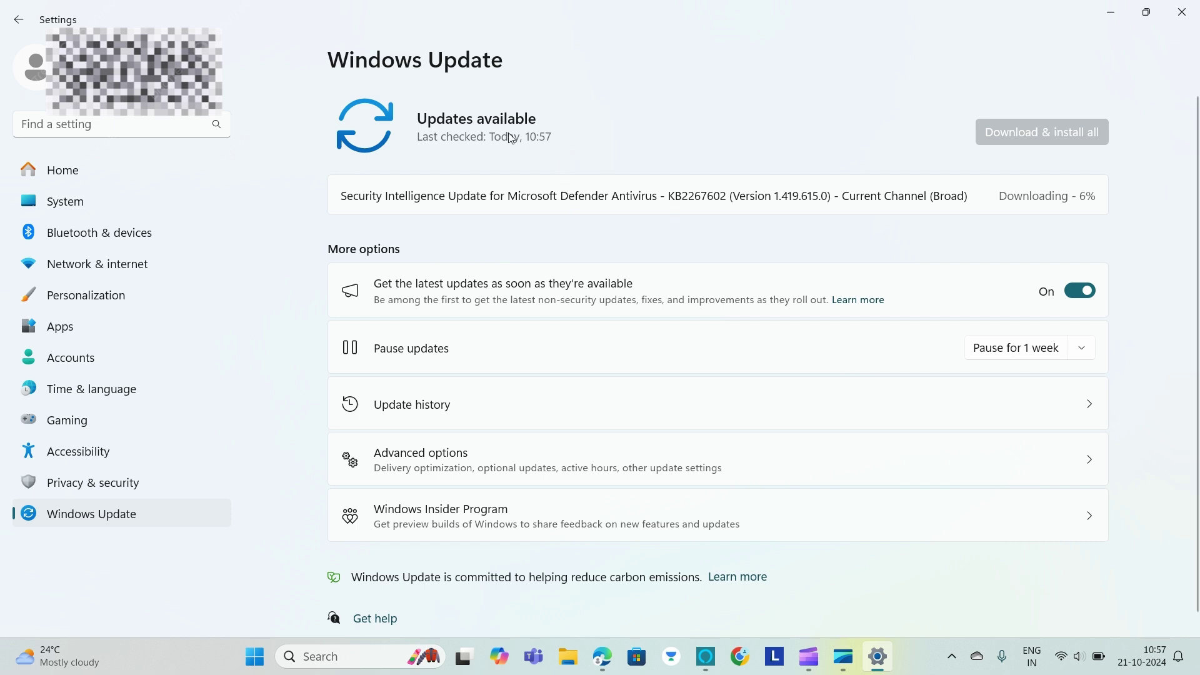
pyautogui.scroll(-1, 713, 193)
pyautogui.scroll(1, 715, 194)
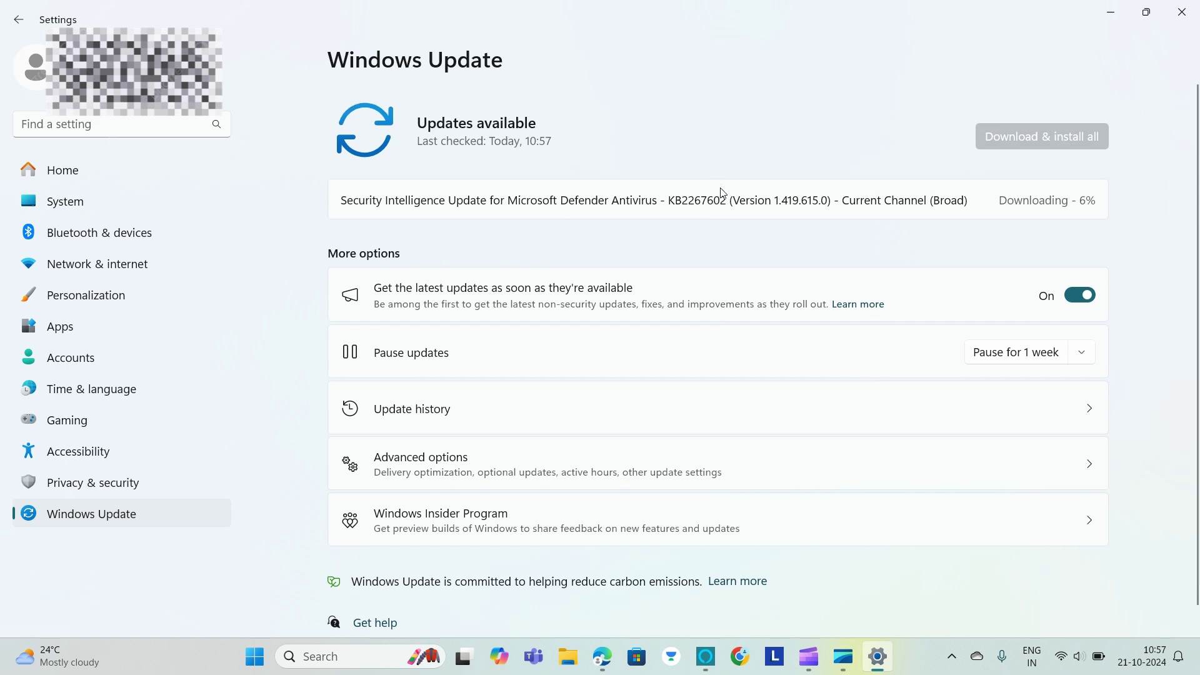
pyautogui.scroll(-1, 1011, 134)
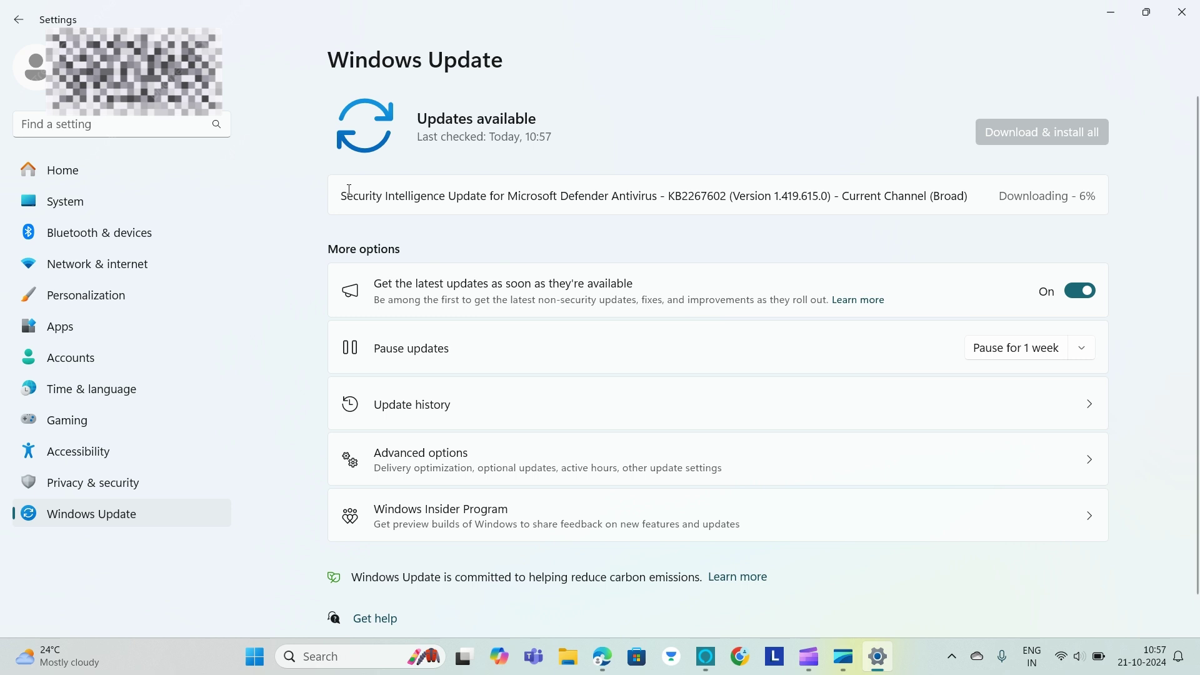
pyautogui.moveTo(348, 196); pyautogui.dragTo(1031, 199)
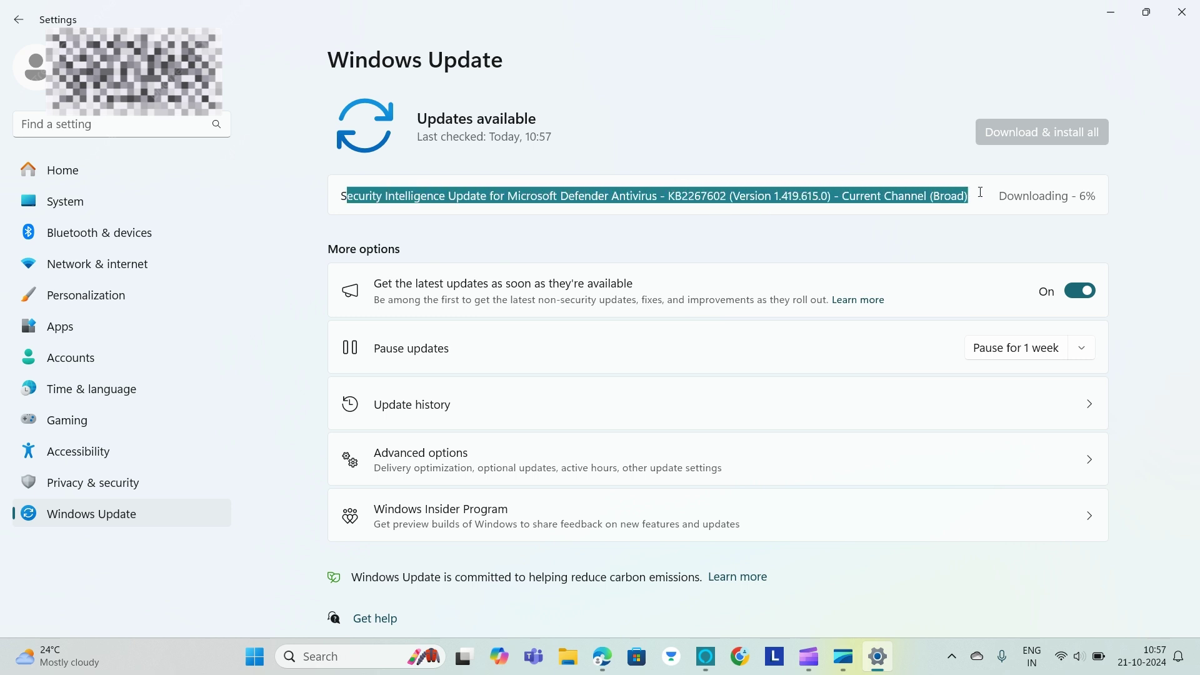
pyautogui.click(1034, 202)
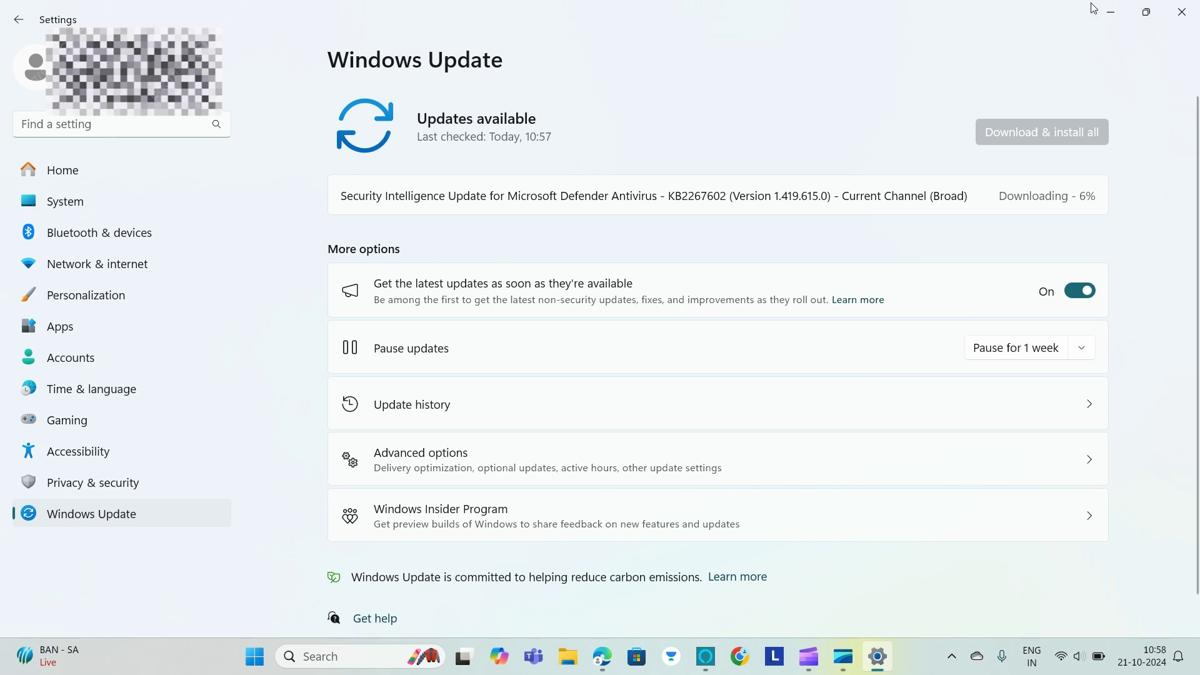
# - Minimise Settings and Edge, then bring up the speaker icon's sound options menu
pyautogui.click(1110, 12)
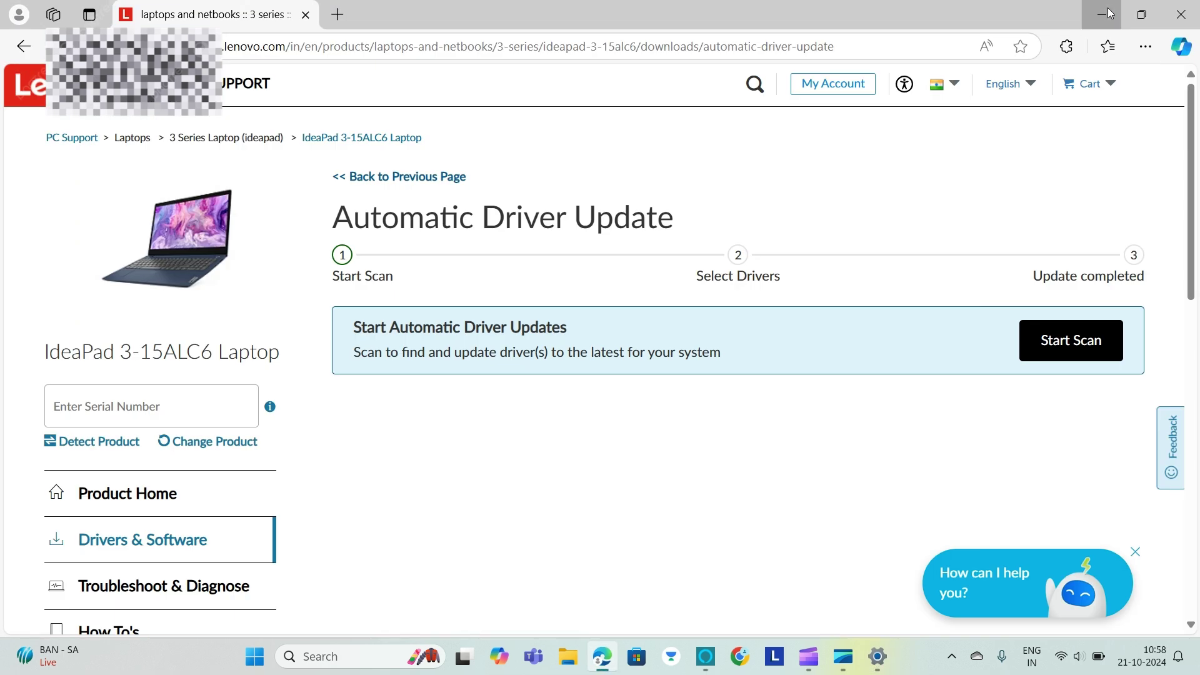
pyautogui.click(1110, 12)
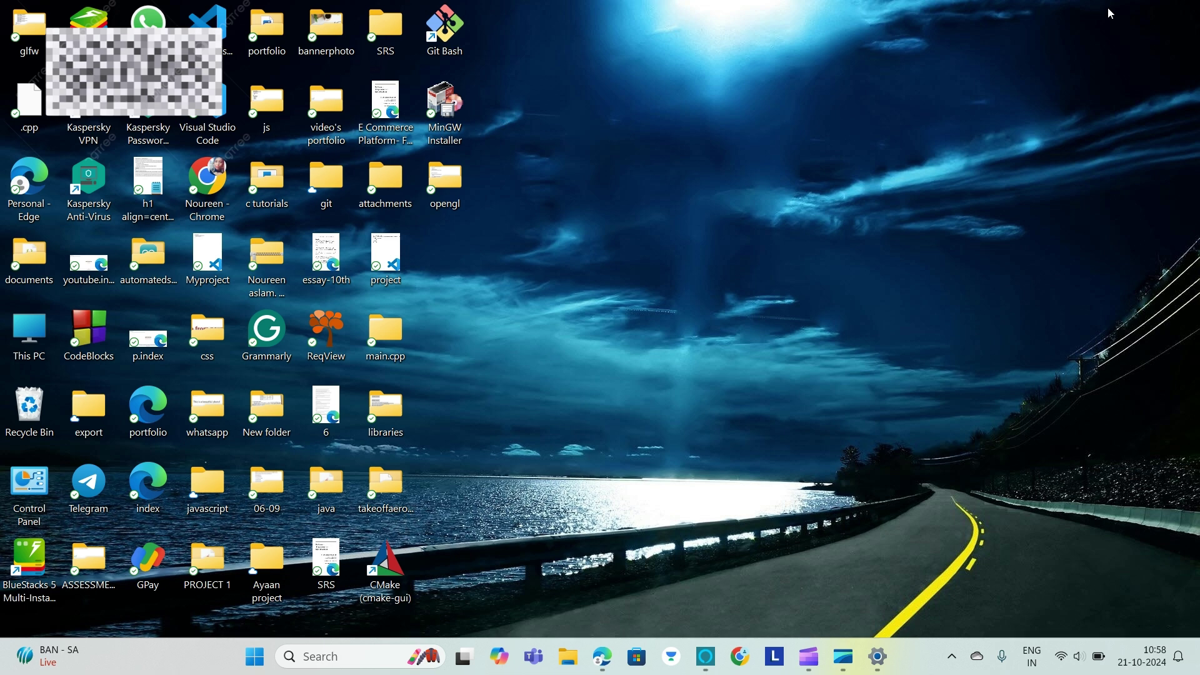
pyautogui.rightClick(1079, 664)
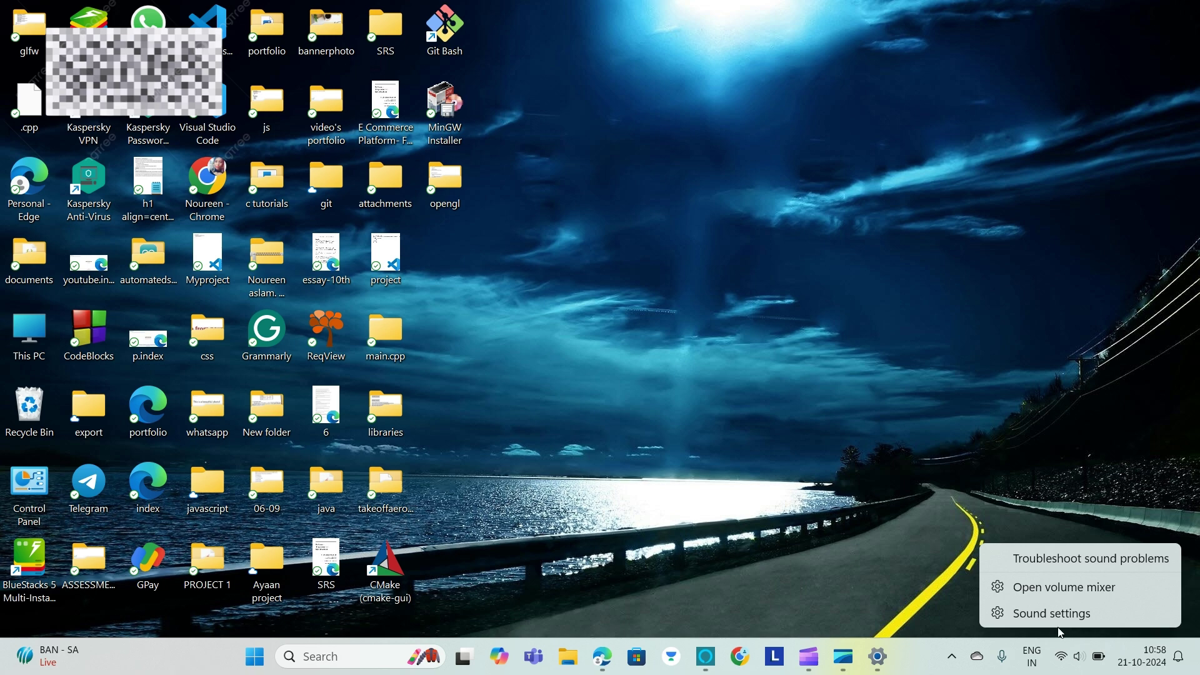
# - In the Volume mixer, keep Speakers (Realtek(R) Audio) as output, adjust system volume, then minimize Settings
pyautogui.click(1022, 586)
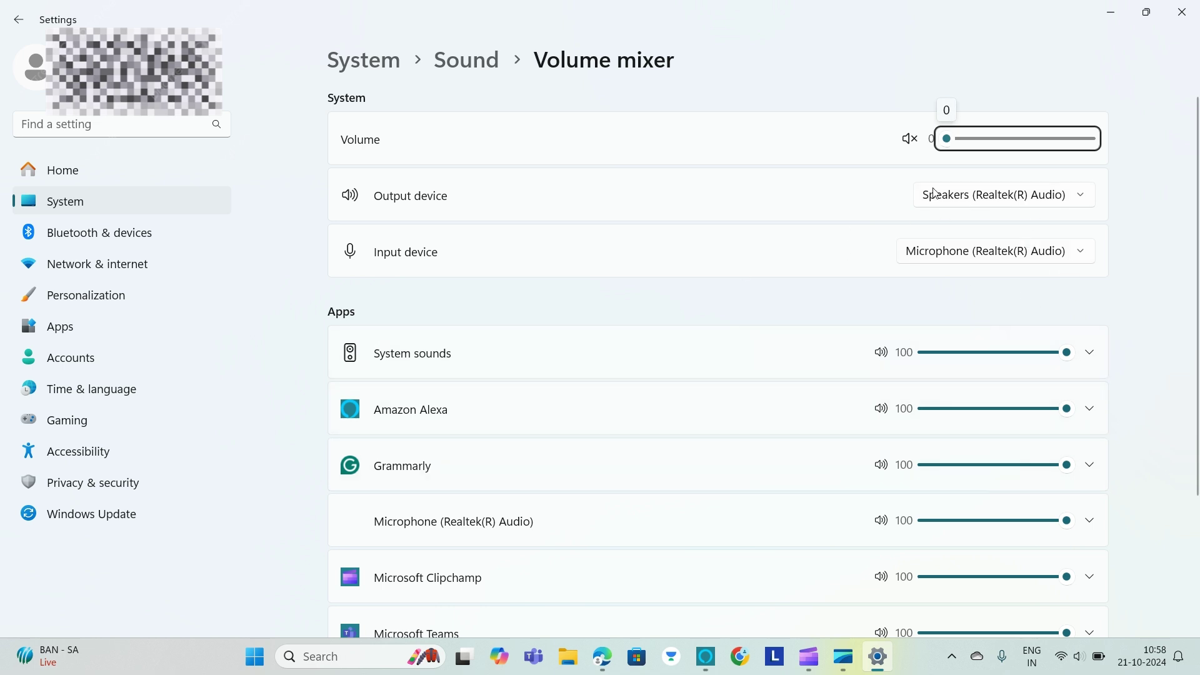
pyautogui.scroll(-2, 710, 401)
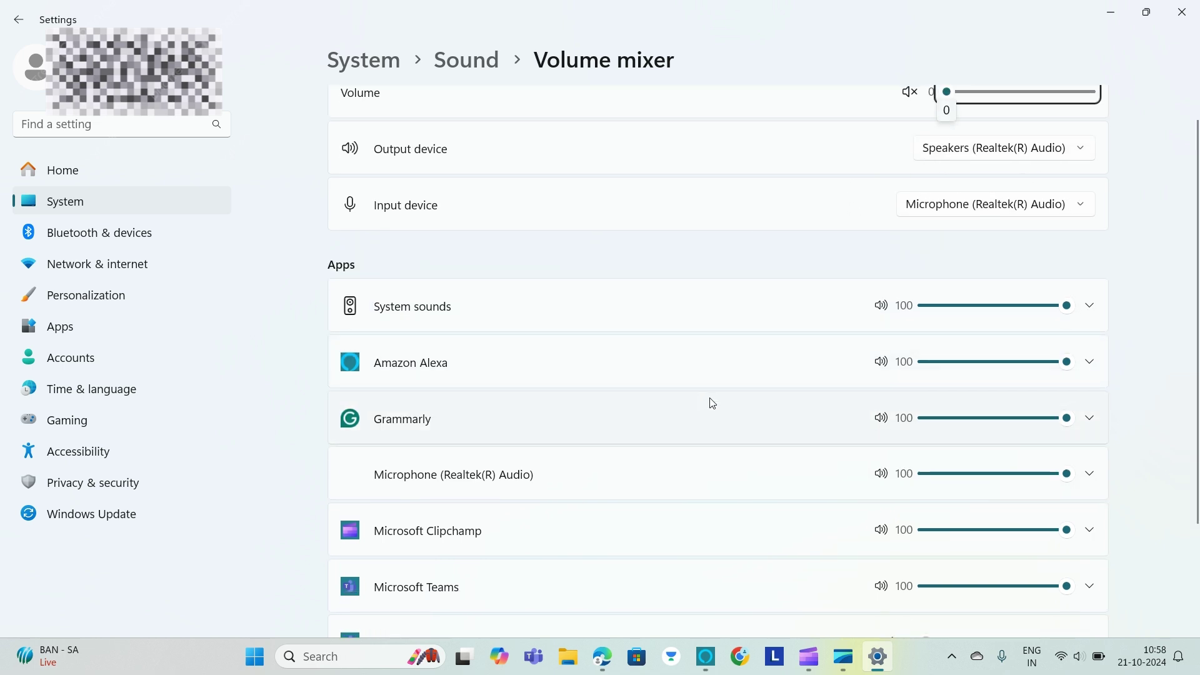
pyautogui.scroll(2, 710, 402)
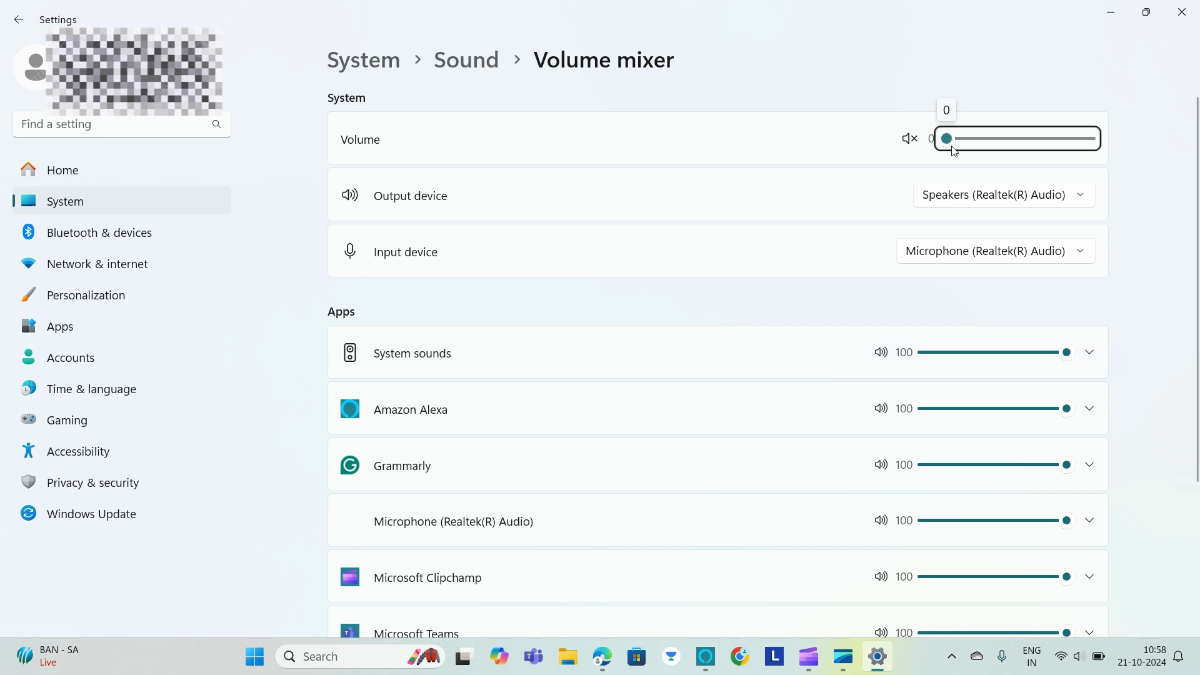
pyautogui.moveTo(953, 147); pyautogui.dragTo(941, 197)
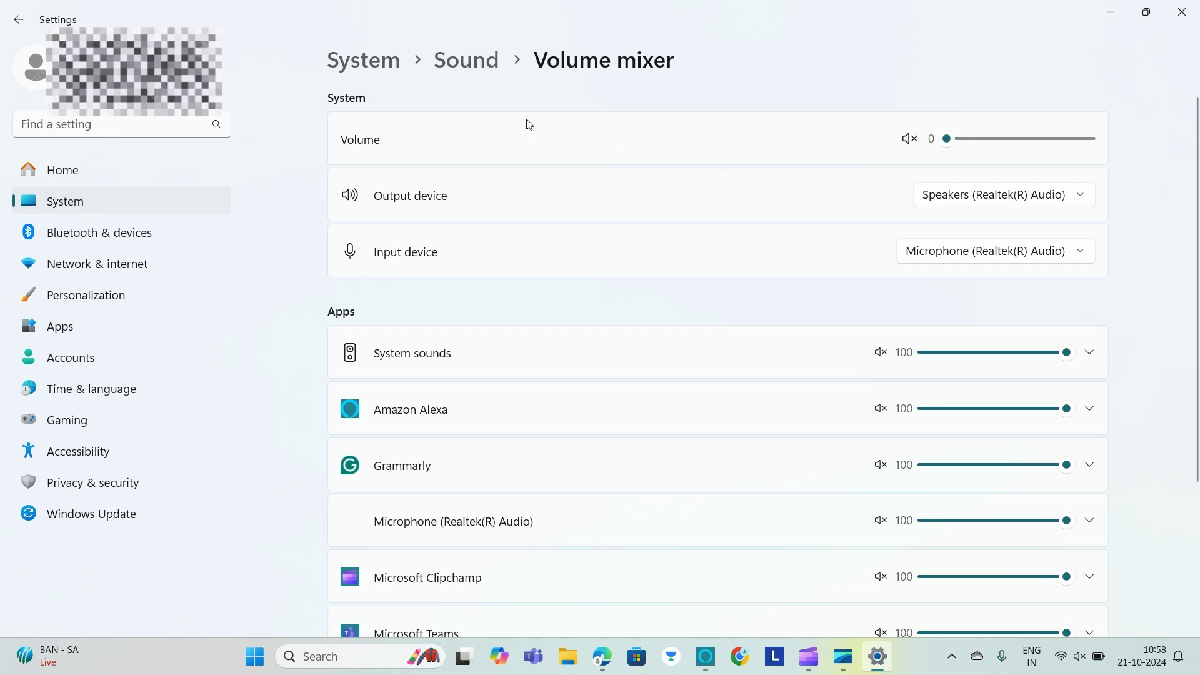
pyautogui.click(1060, 207)
pyautogui.click(1060, 205)
pyautogui.click(910, 140)
pyautogui.moveTo(947, 139); pyautogui.dragTo(924, 166)
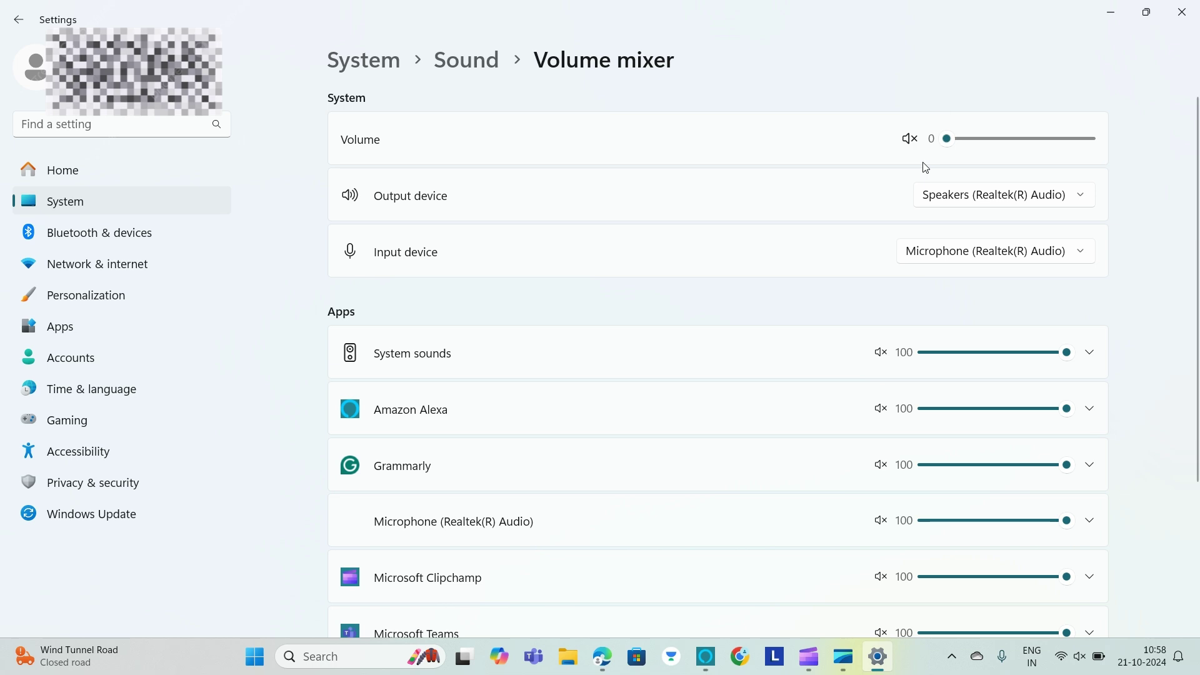
pyautogui.click(1111, 7)
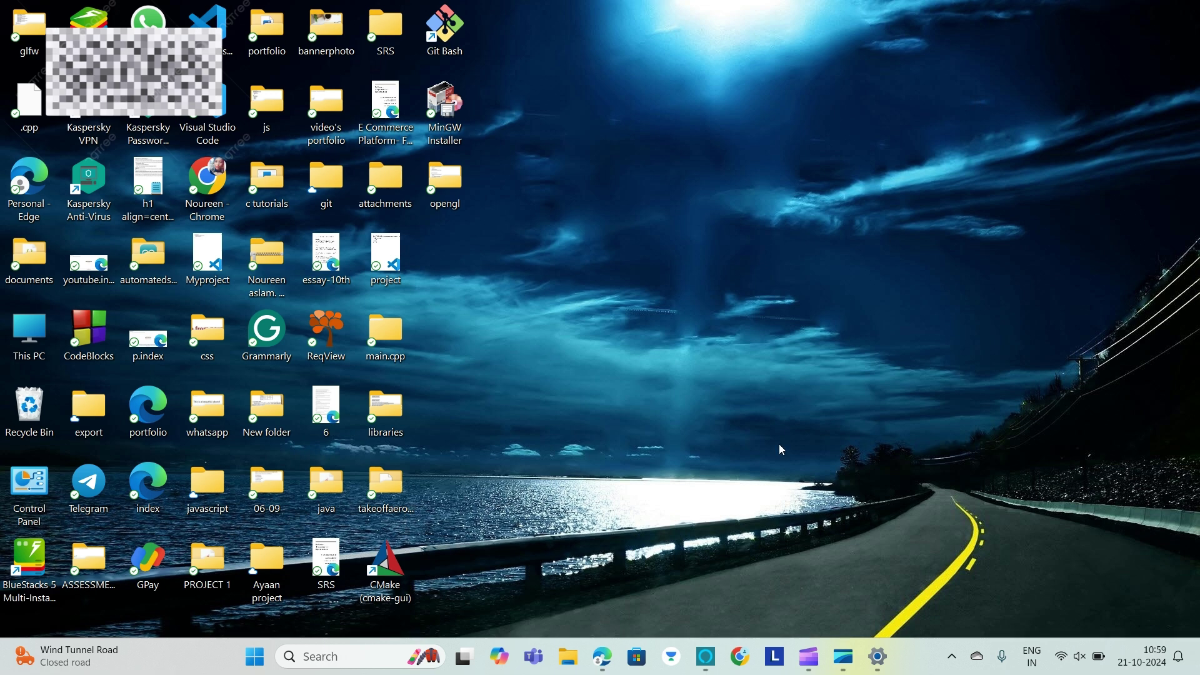
# - Reopen Settings via a 'set' search and show the Privacy & security App permissions list
pyautogui.click(253, 668)
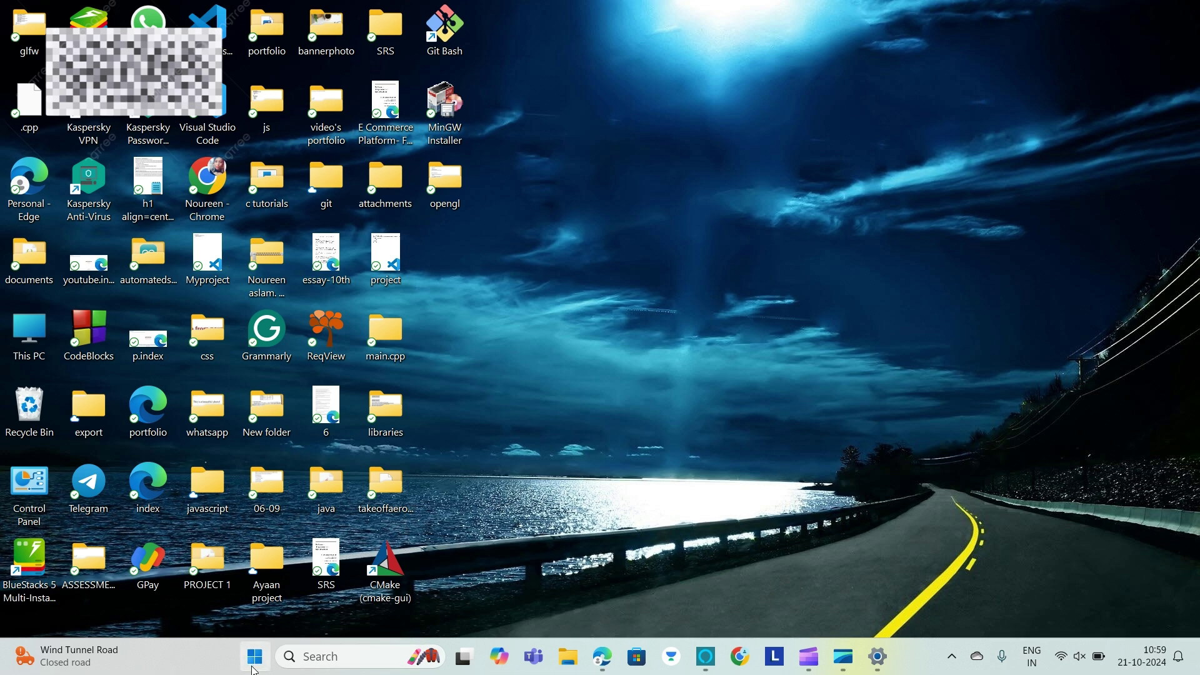
pyautogui.click(303, 660)
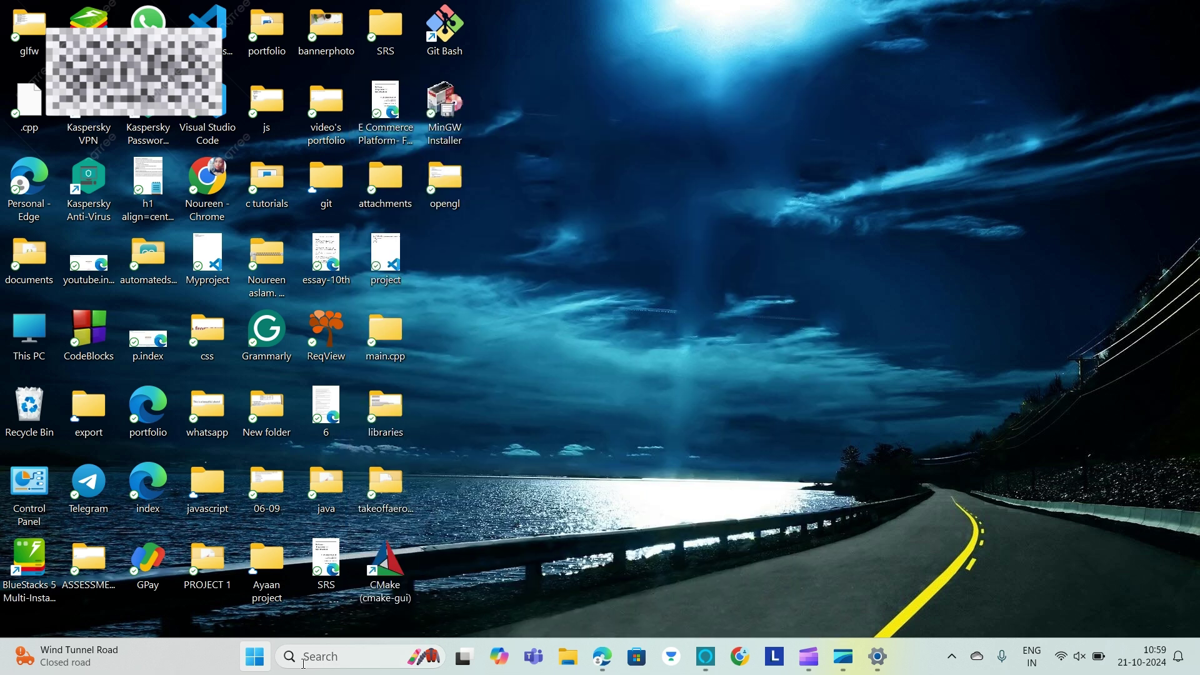
pyautogui.write('set')
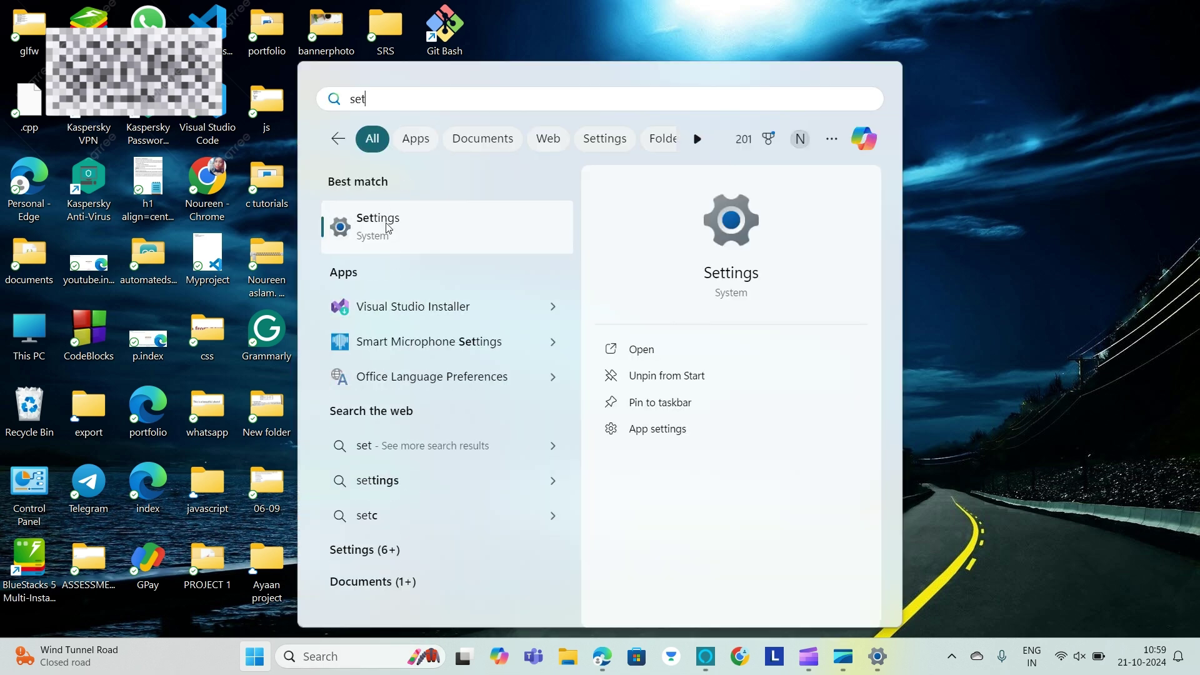
pyautogui.click(388, 228)
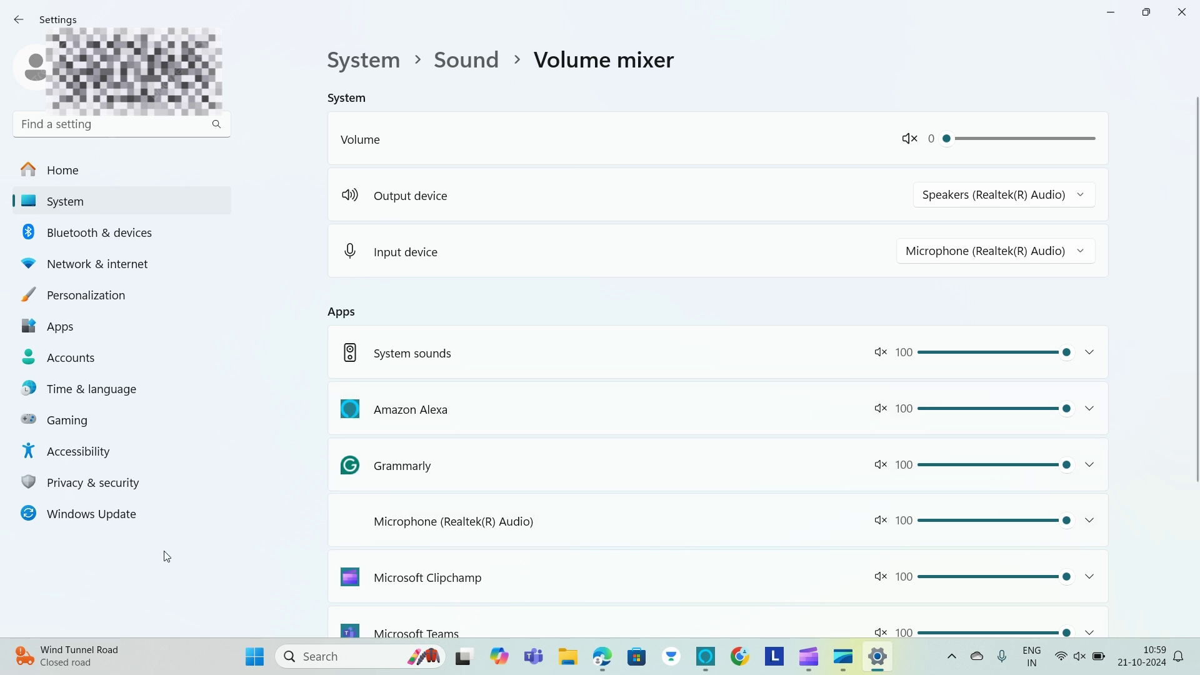
pyautogui.click(130, 495)
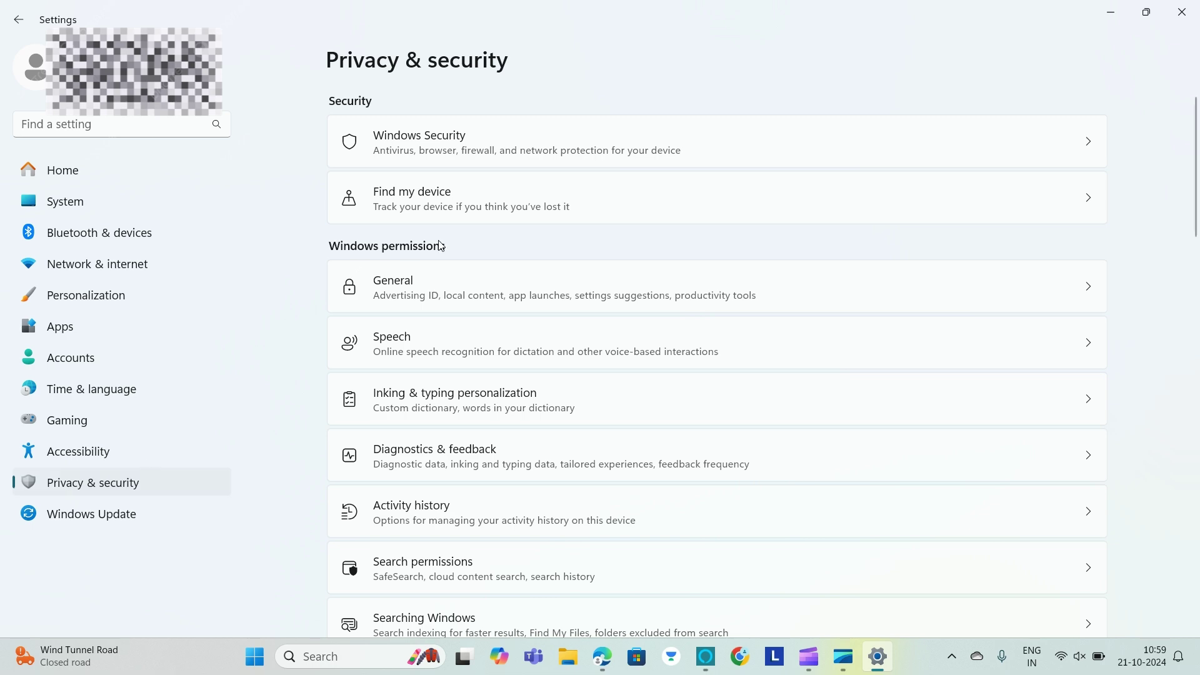
pyautogui.scroll(-3, 473, 531)
pyautogui.scroll(1, 473, 534)
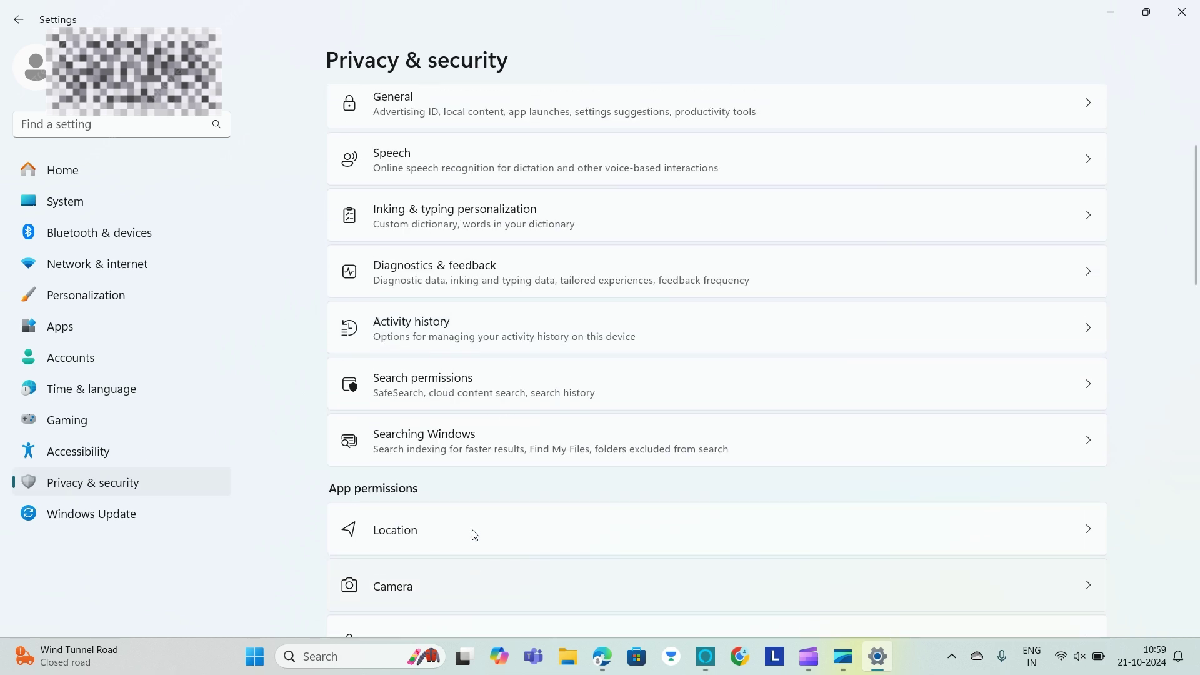
pyautogui.scroll(-3, 463, 560)
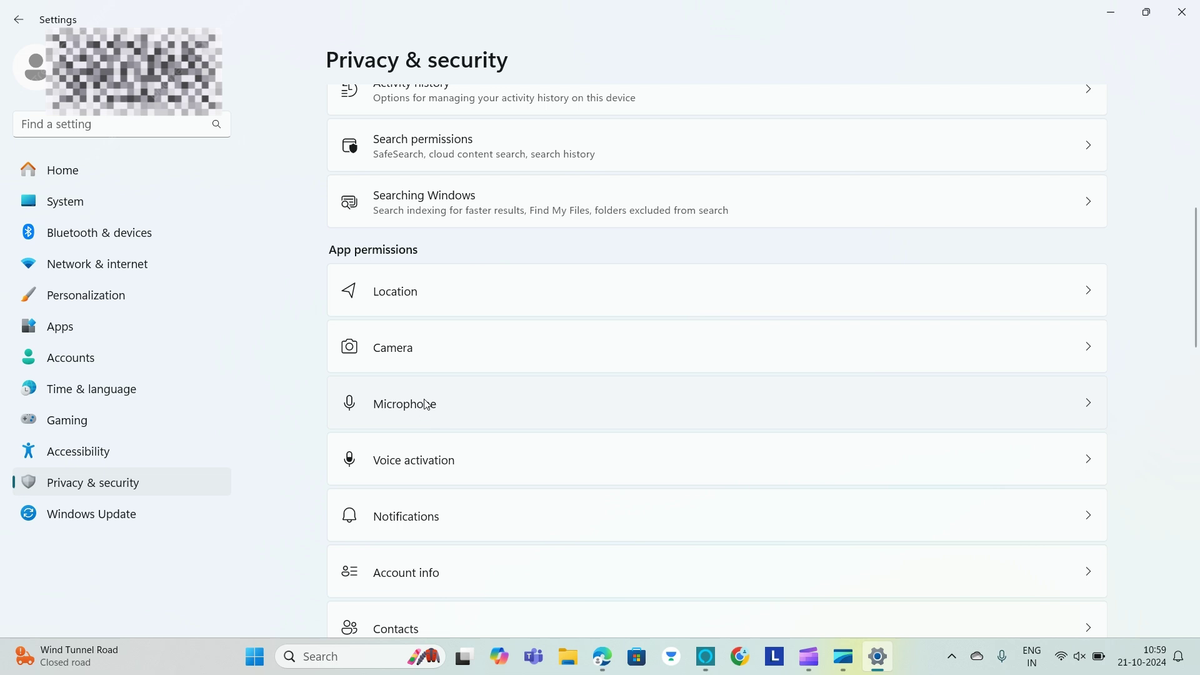
# - Review which apps have Microphone access, then show the desktop and open Windows search
pyautogui.click(427, 405)
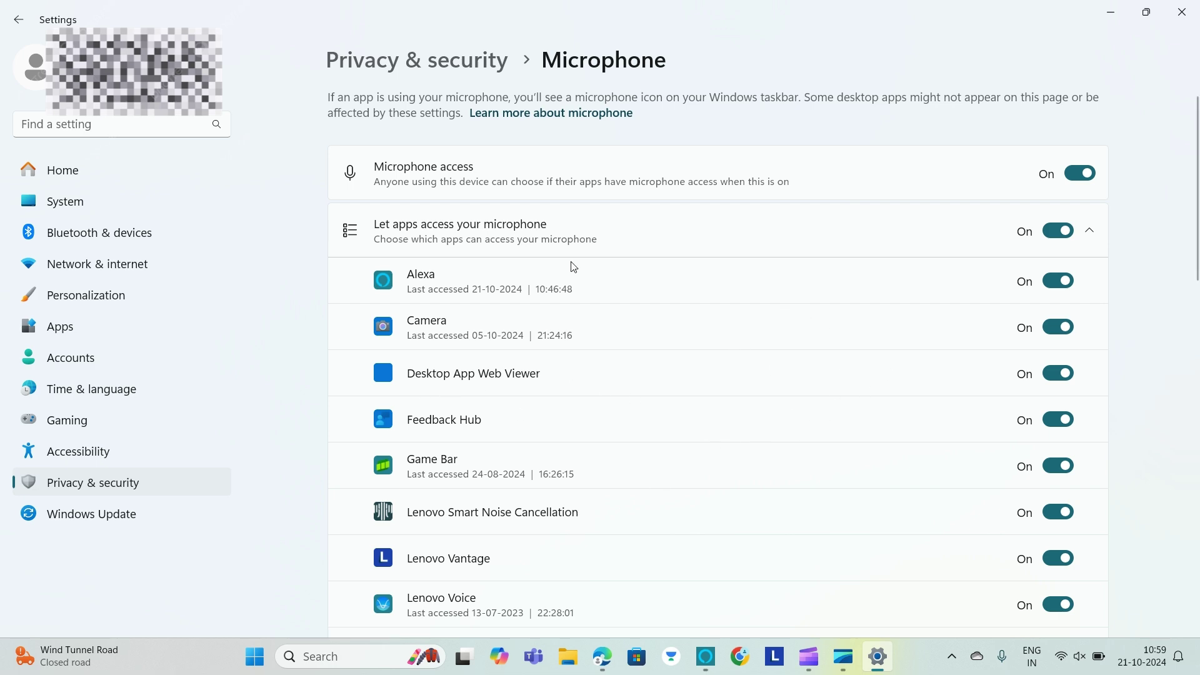
pyautogui.scroll(-1, 1009, 282)
pyautogui.scroll(-5, 1010, 281)
pyautogui.scroll(5, 1010, 281)
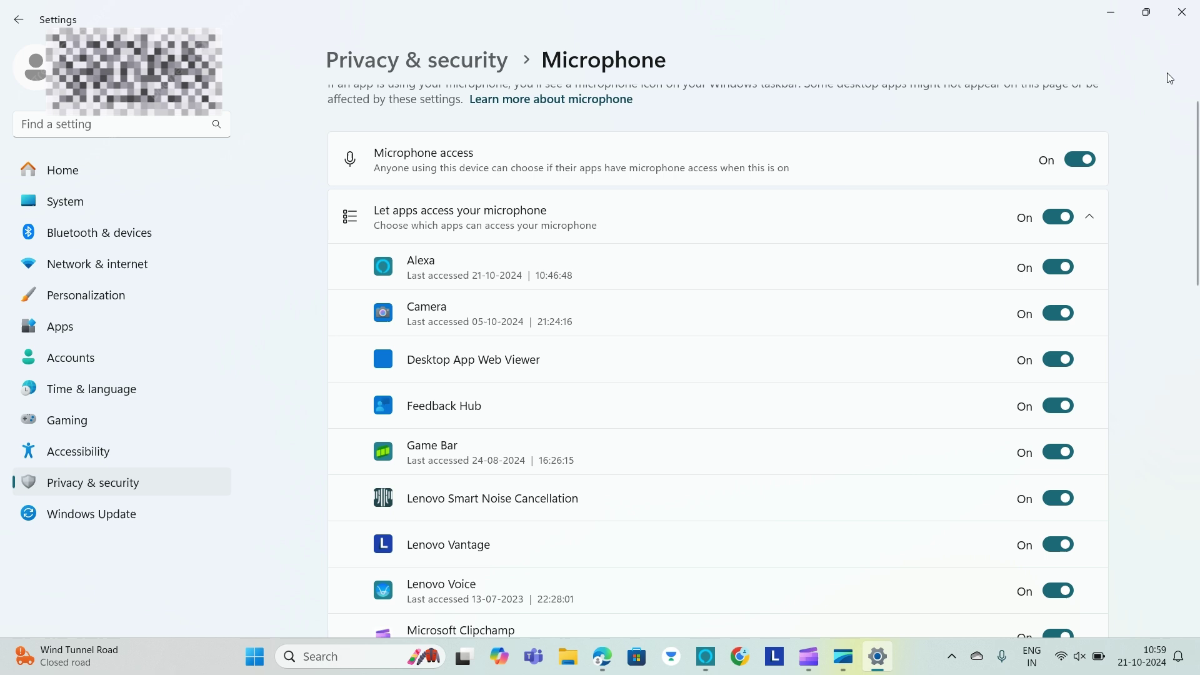
pyautogui.scroll(-10, 1109, 448)
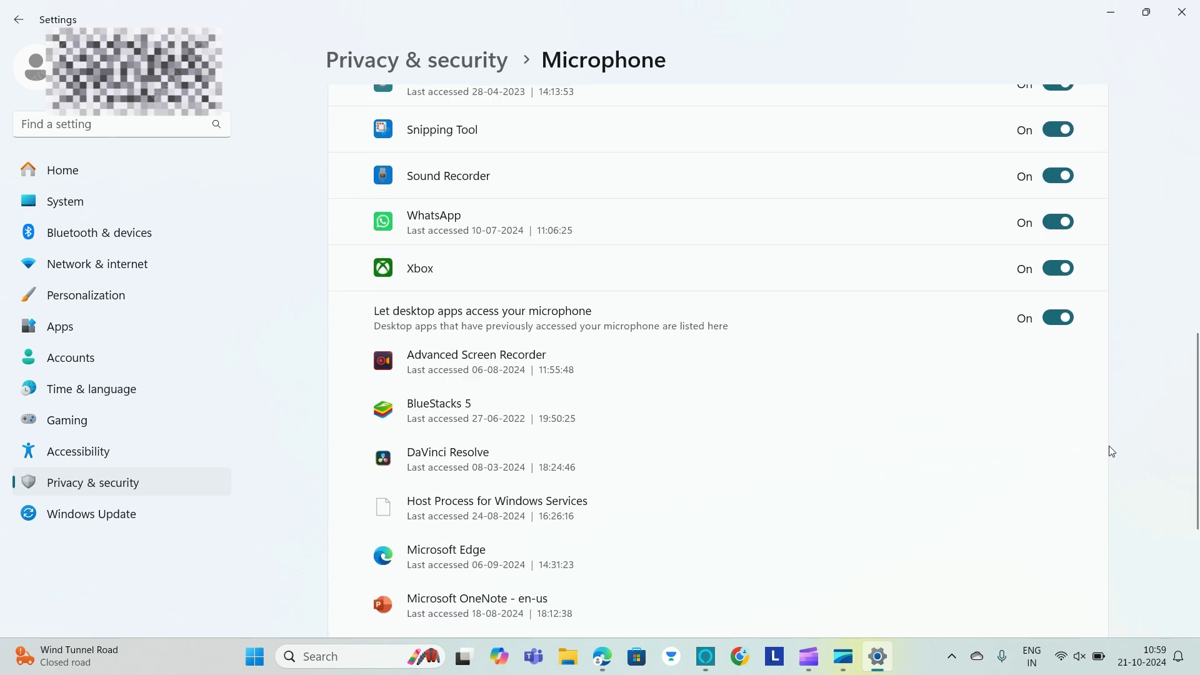
pyautogui.press('super+d')
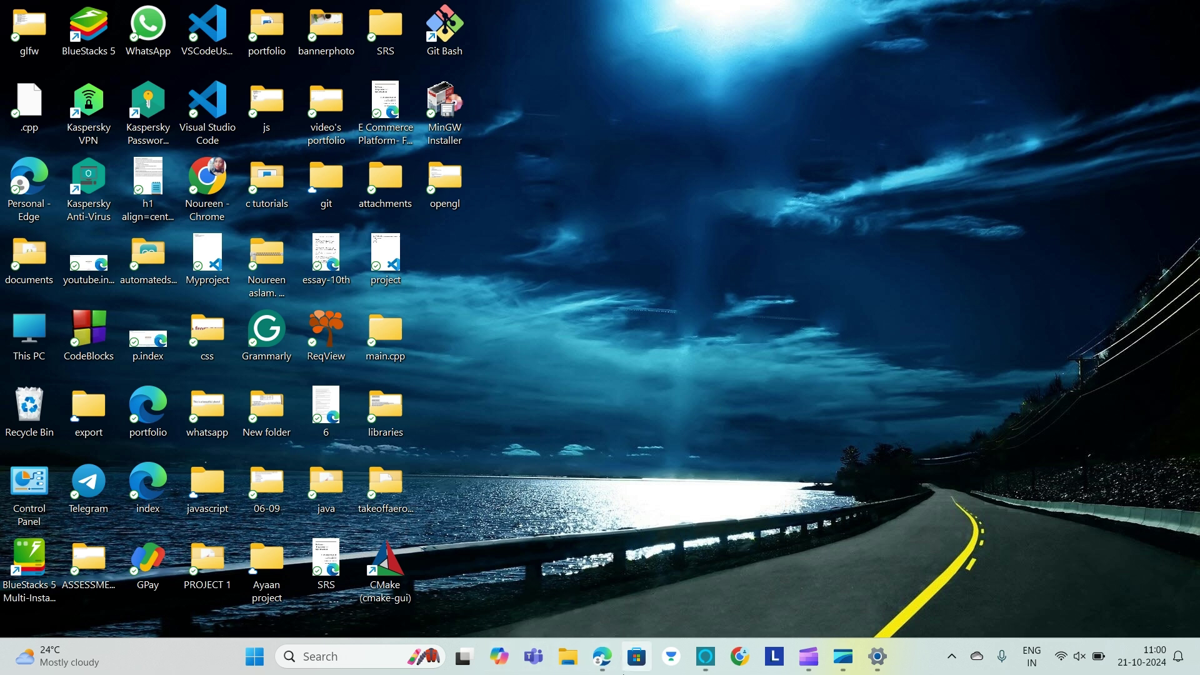
pyautogui.click(339, 666)
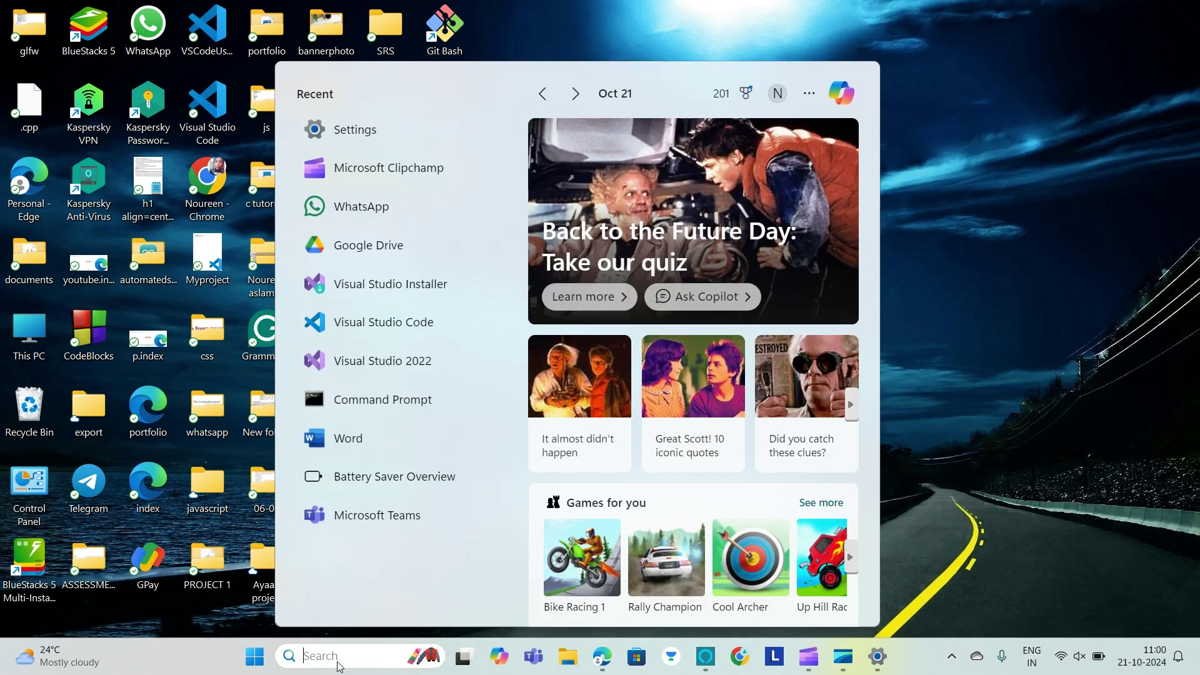
# - Open Device Manager via a 'device' search and expand Sound, video and game controllers
pyautogui.write('device')
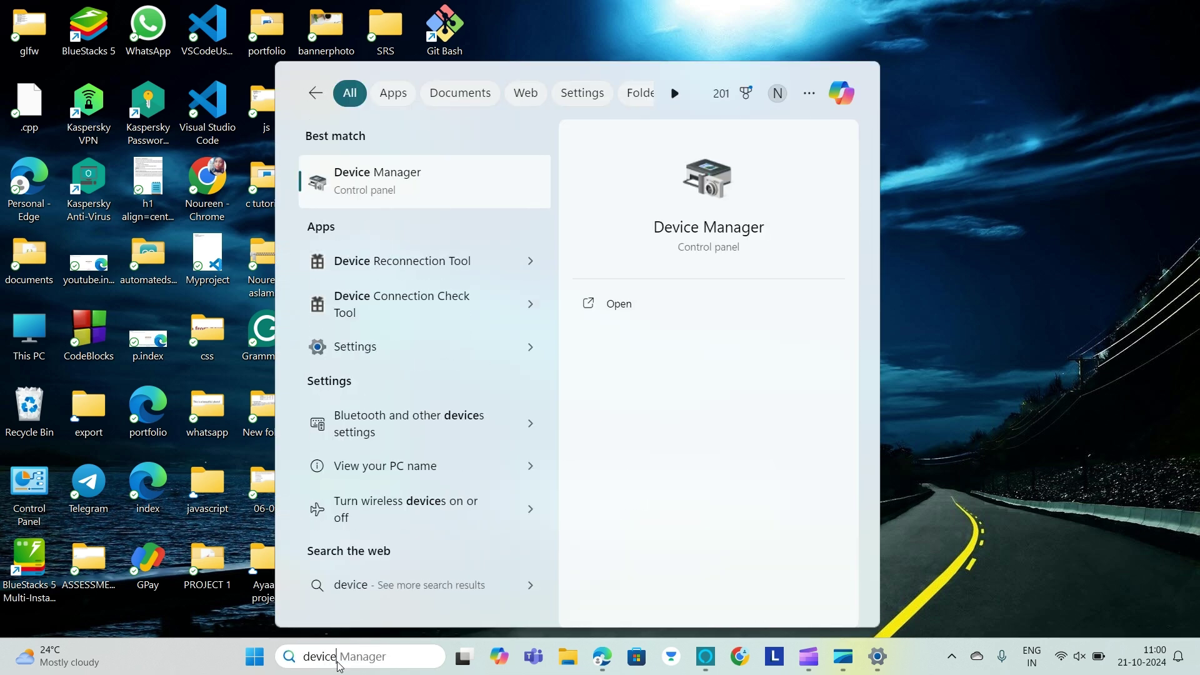
pyautogui.click(387, 165)
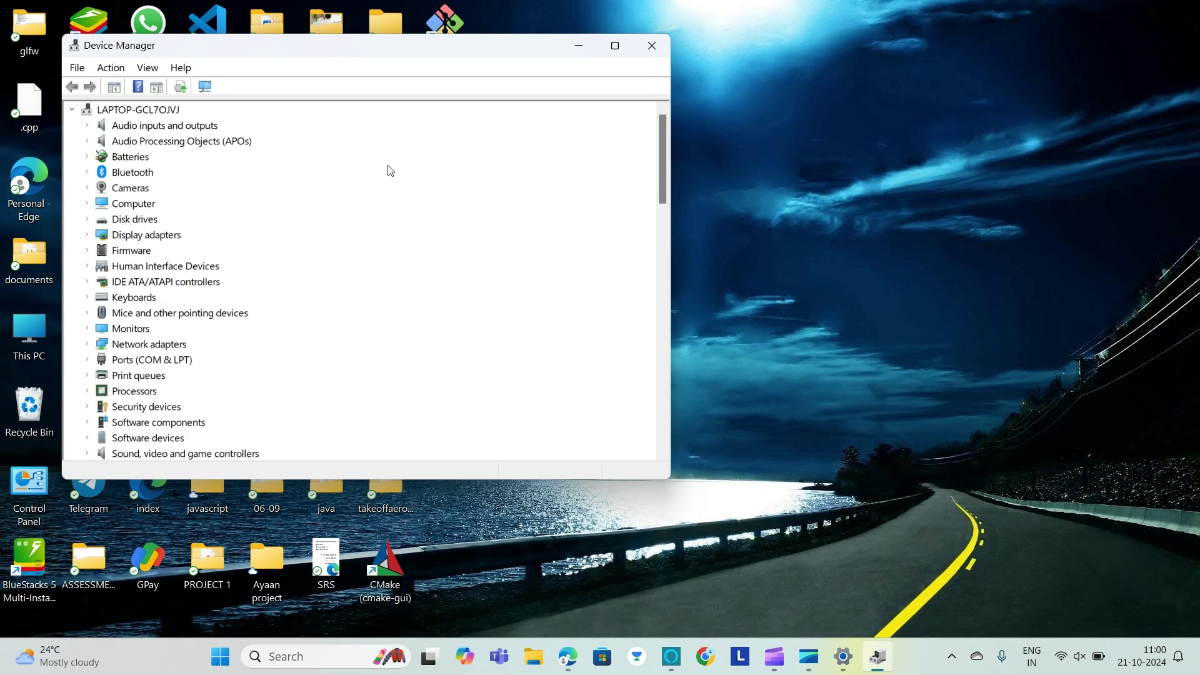
pyautogui.click(173, 447)
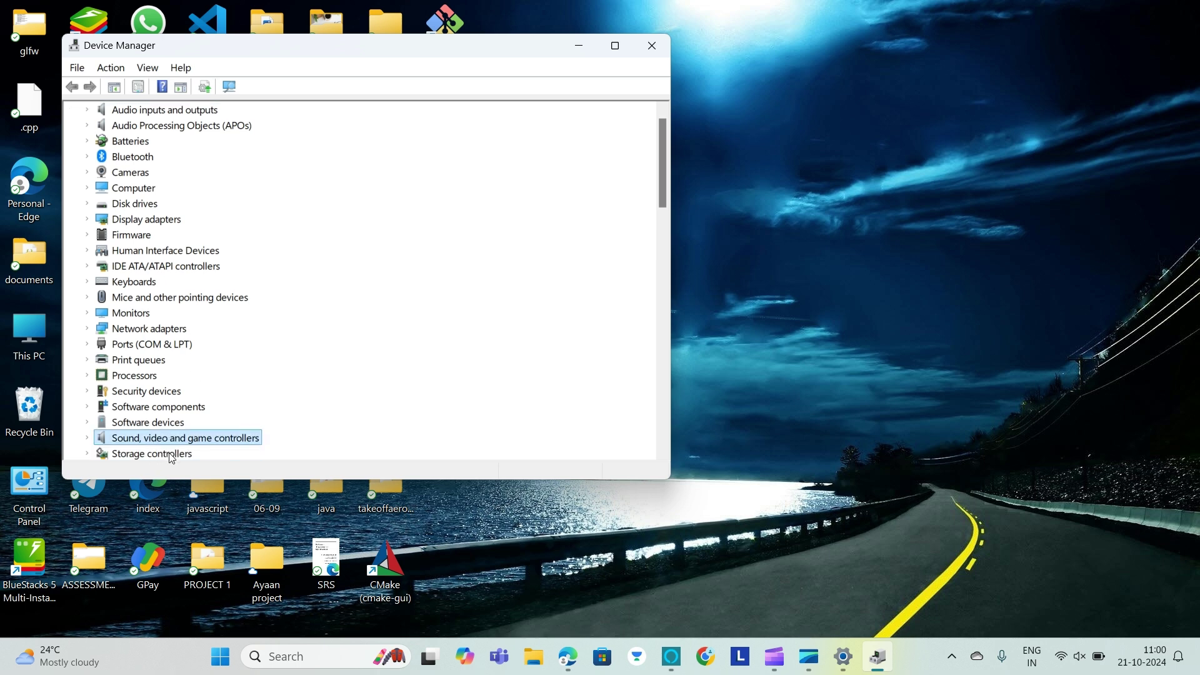
pyautogui.scroll(-2, 171, 457)
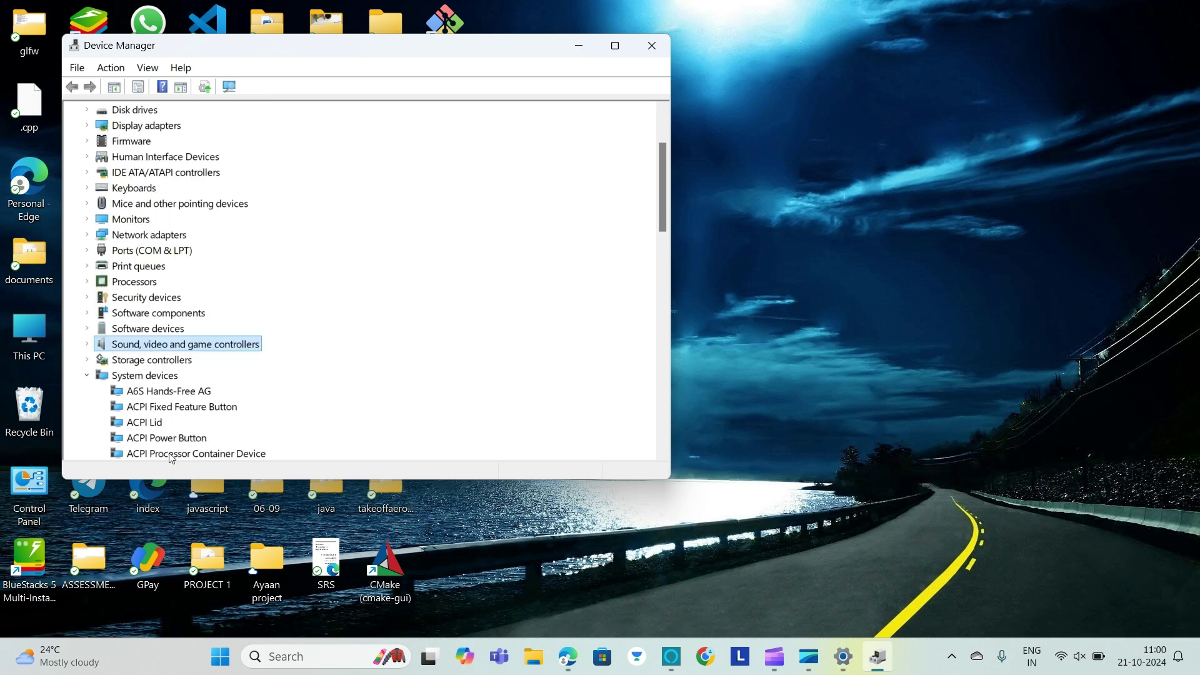
pyautogui.rightClick(150, 351)
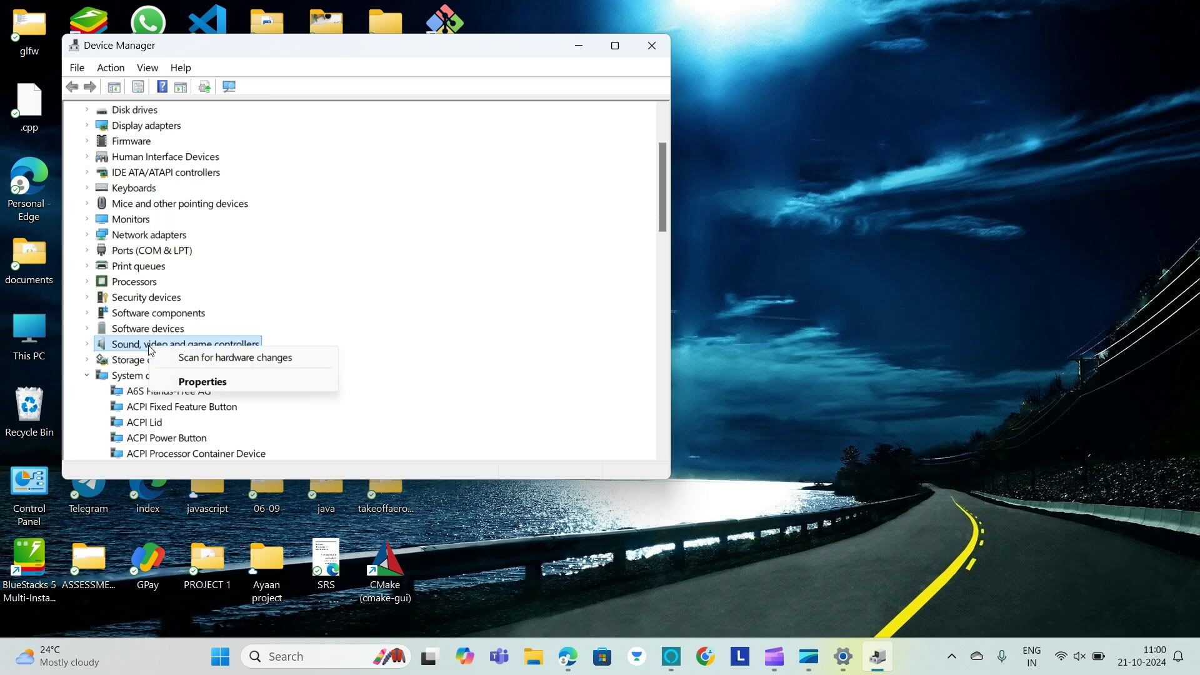
pyautogui.click(128, 350)
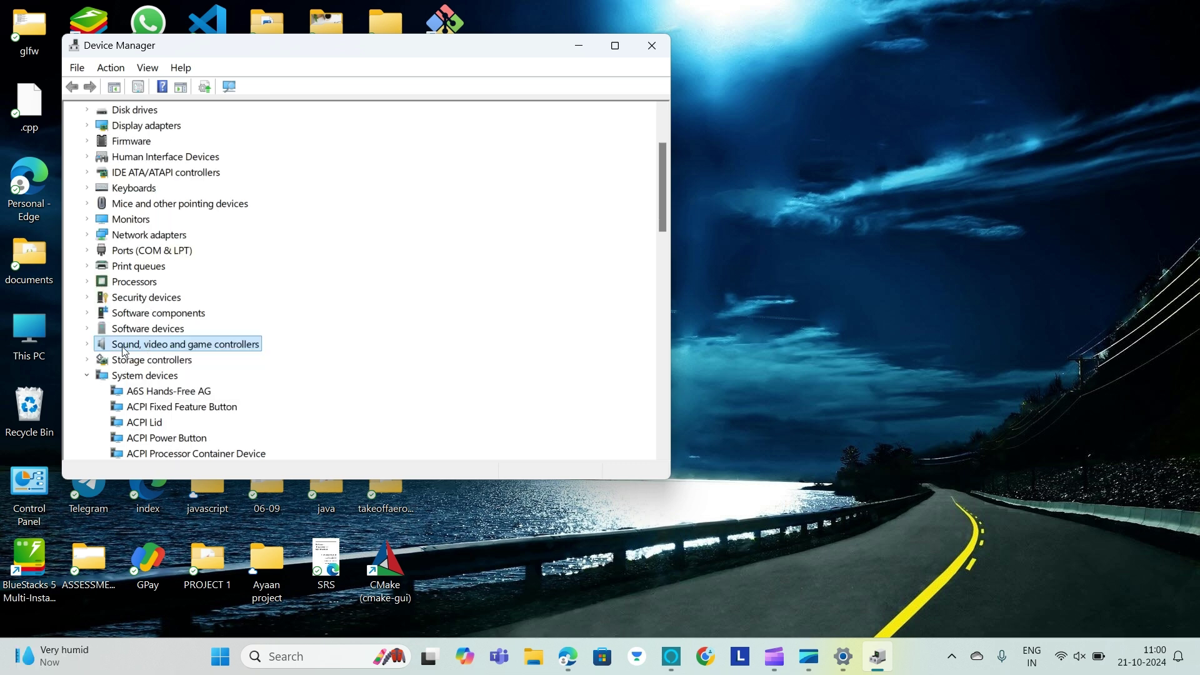
pyautogui.click(88, 345)
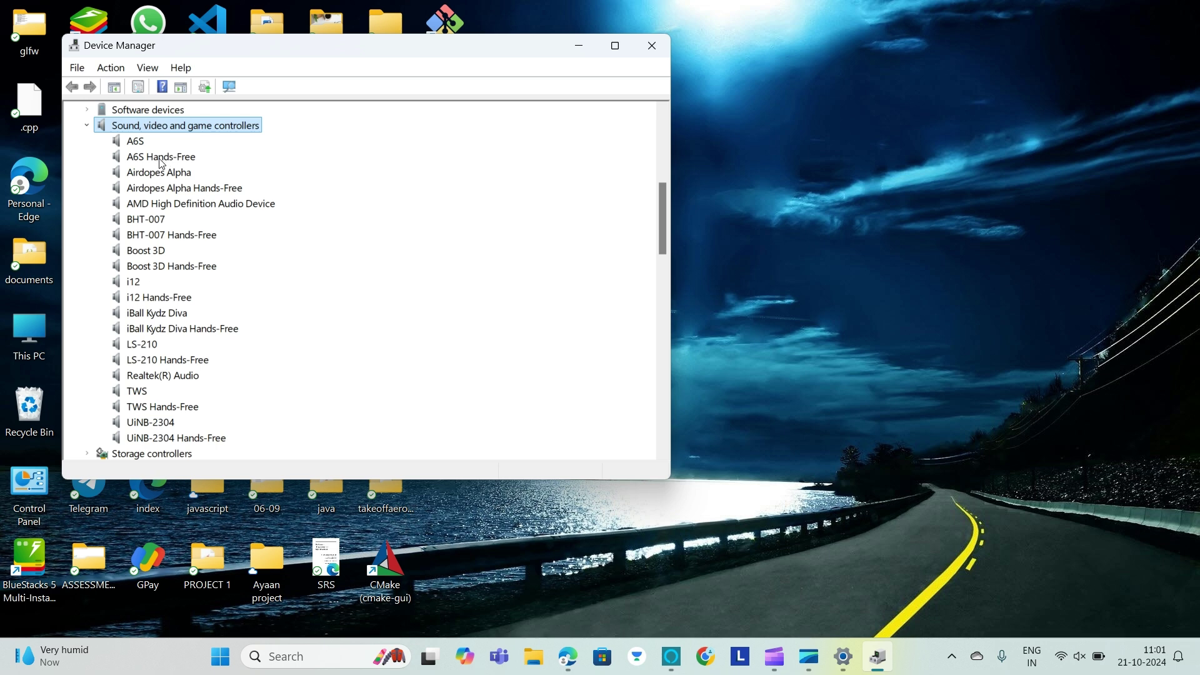
# - View Realtek(R) Audio's actions such as Update driver, then close Device Manager with Alt+F4
pyautogui.rightClick(155, 374)
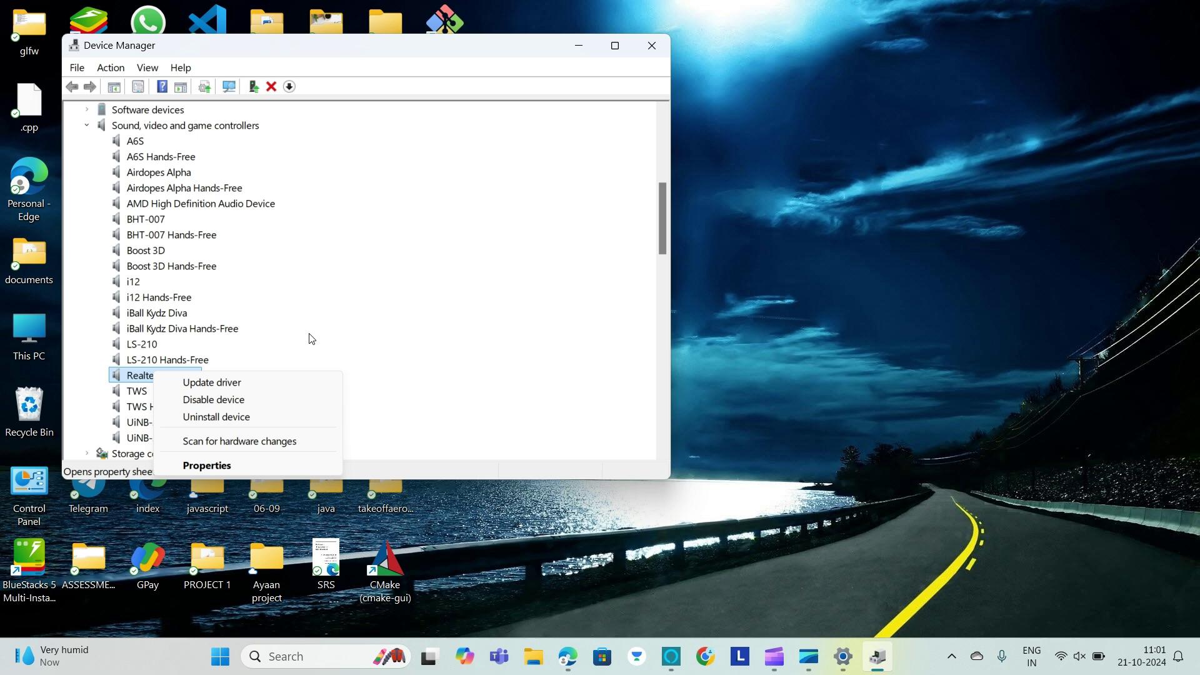
pyautogui.click(734, 235)
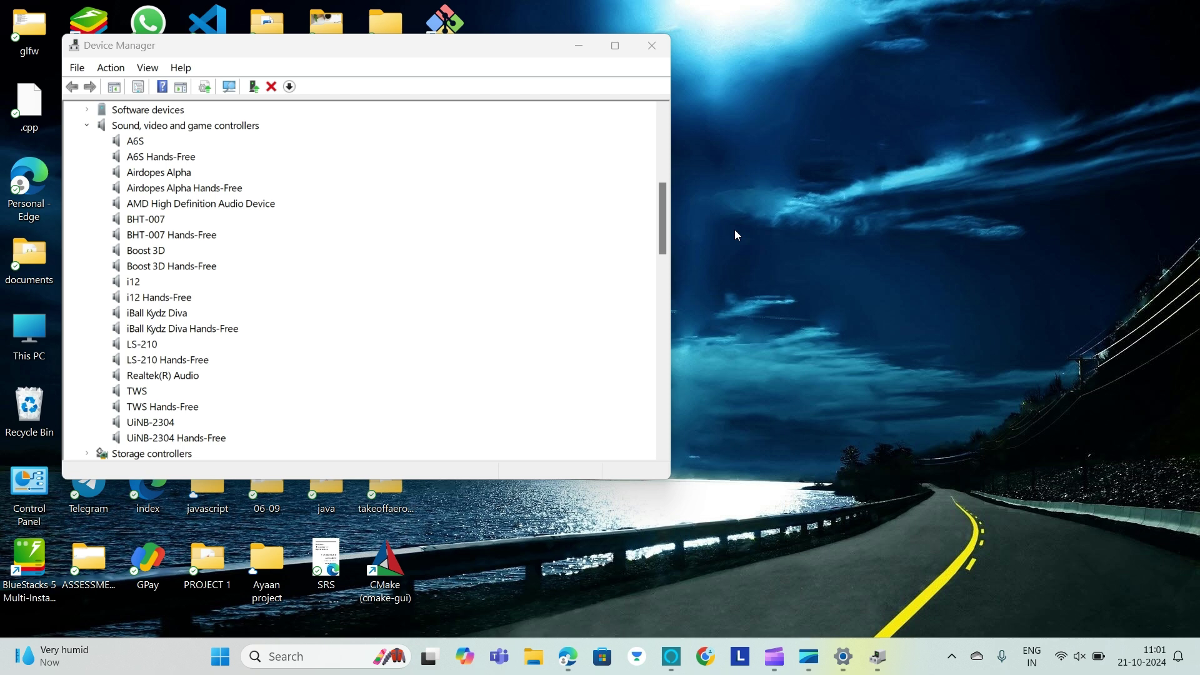
pyautogui.hotkey('alt', 'F4')
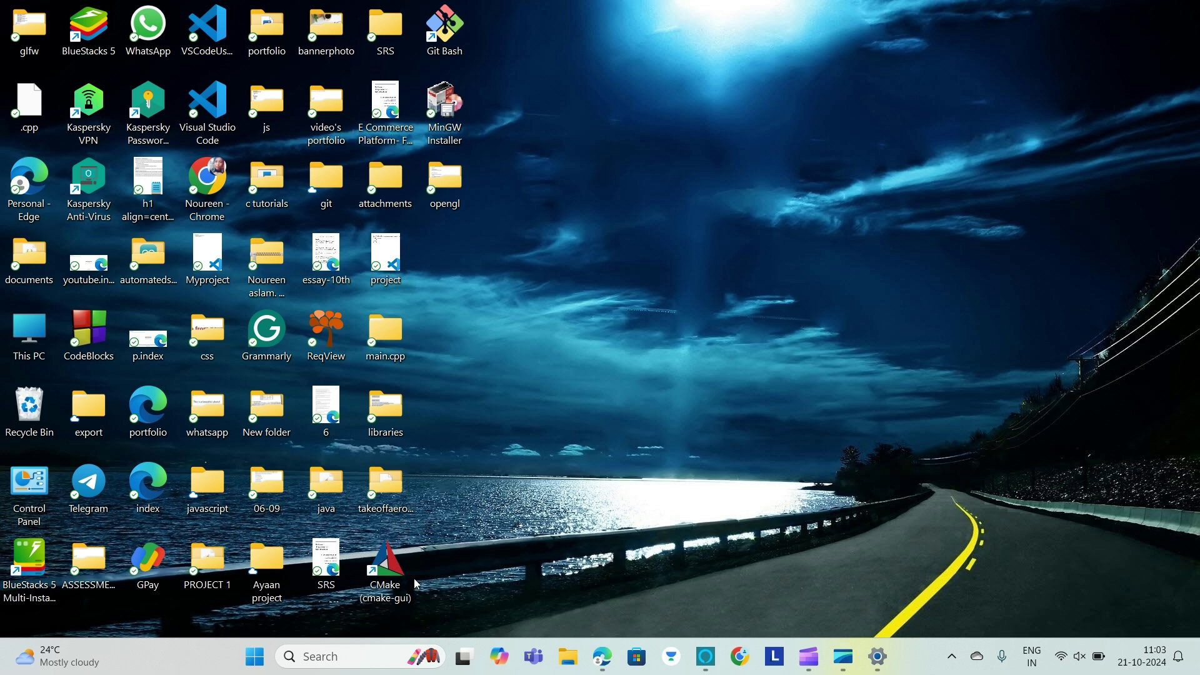
# - Open the Sound settings page through a Windows search for 'sound sett'
pyautogui.click(308, 659)
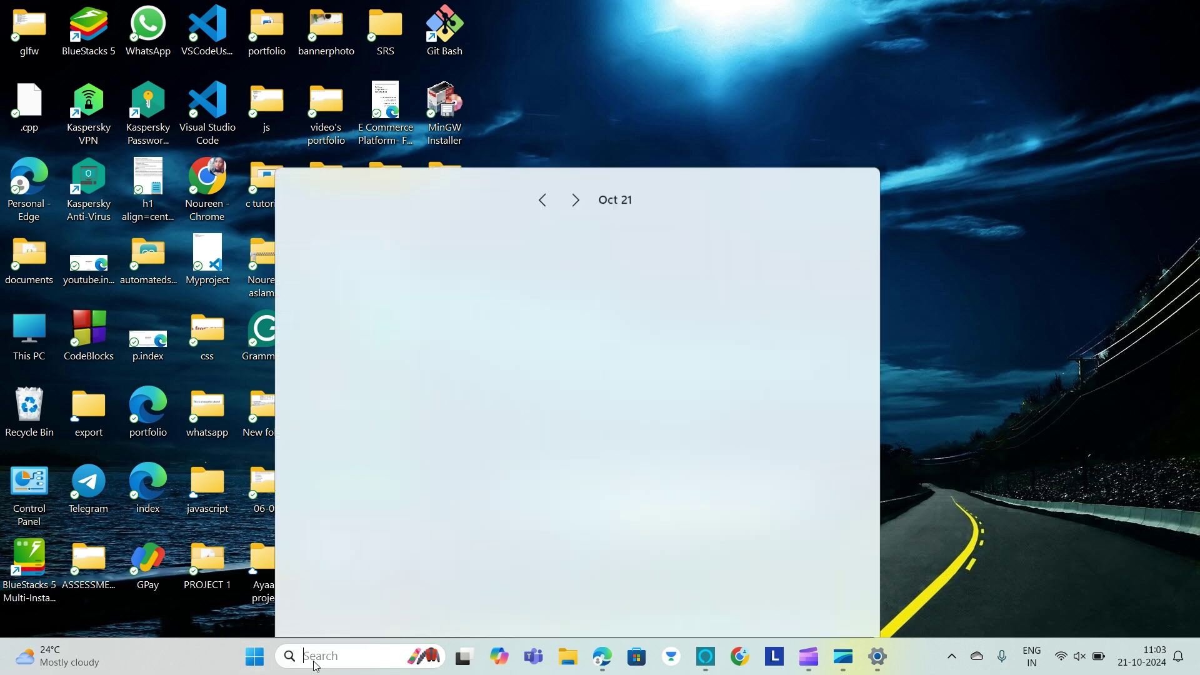
pyautogui.write('soun')
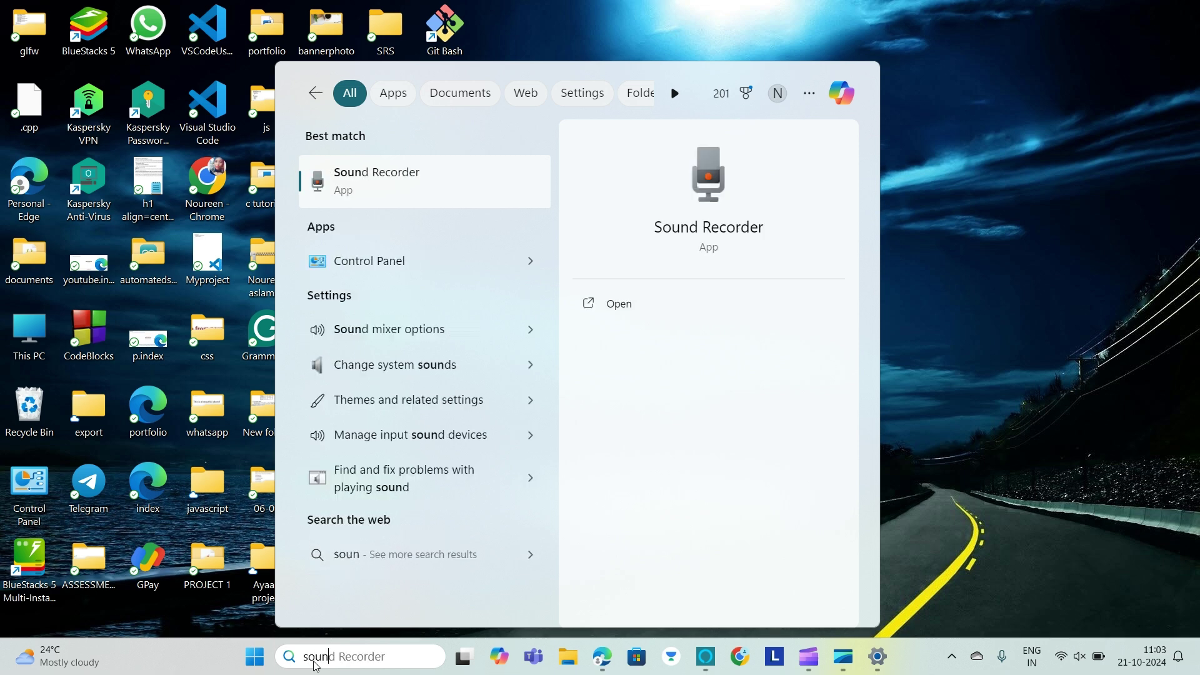
pyautogui.write('d sett')
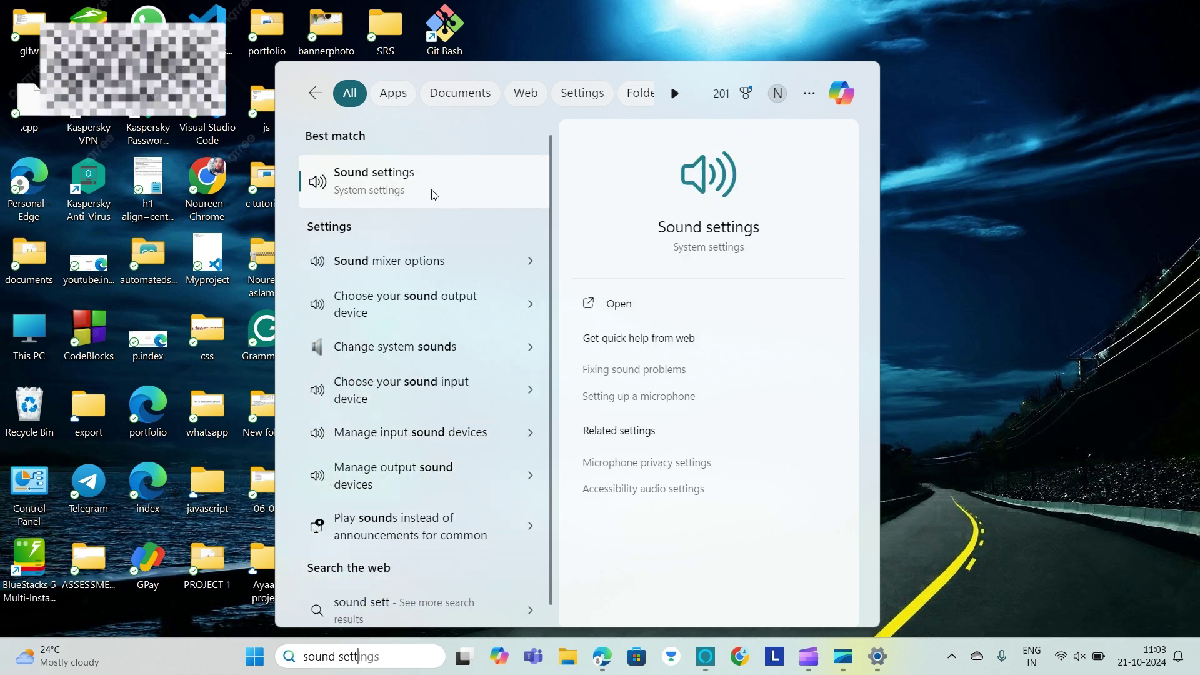
pyautogui.click(435, 195)
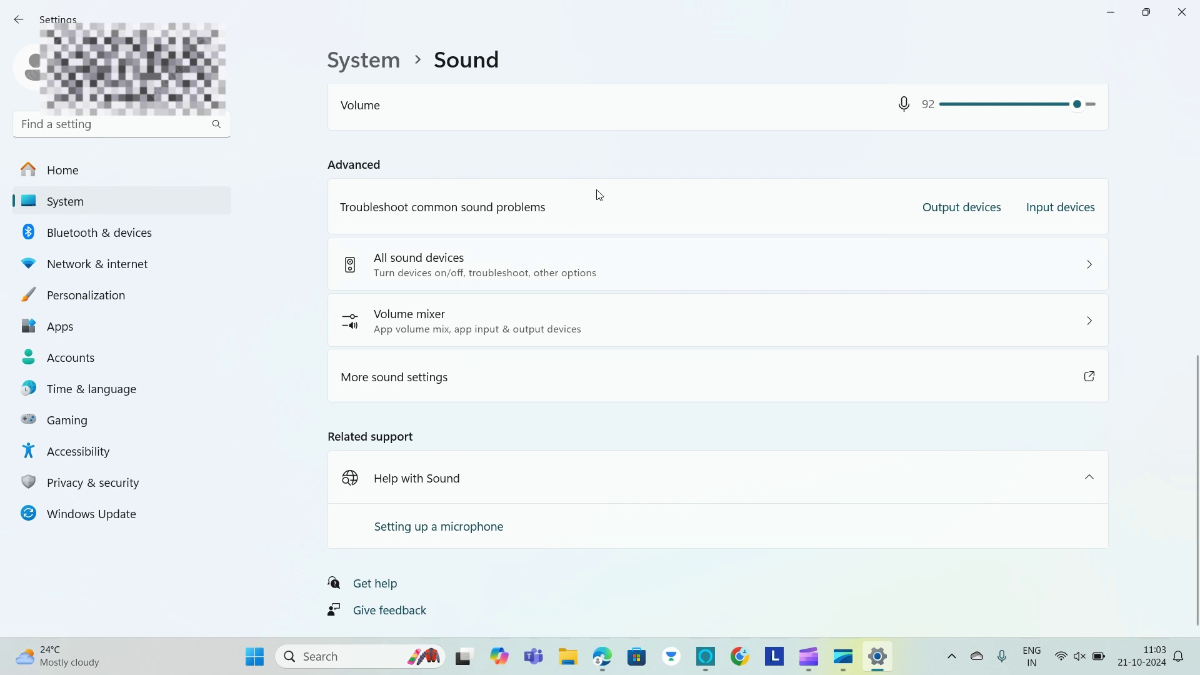
# - Open the Realtek Speakers properties, check for driver updates, then return to Speakers Properties
pyautogui.scroll(8, 835, 368)
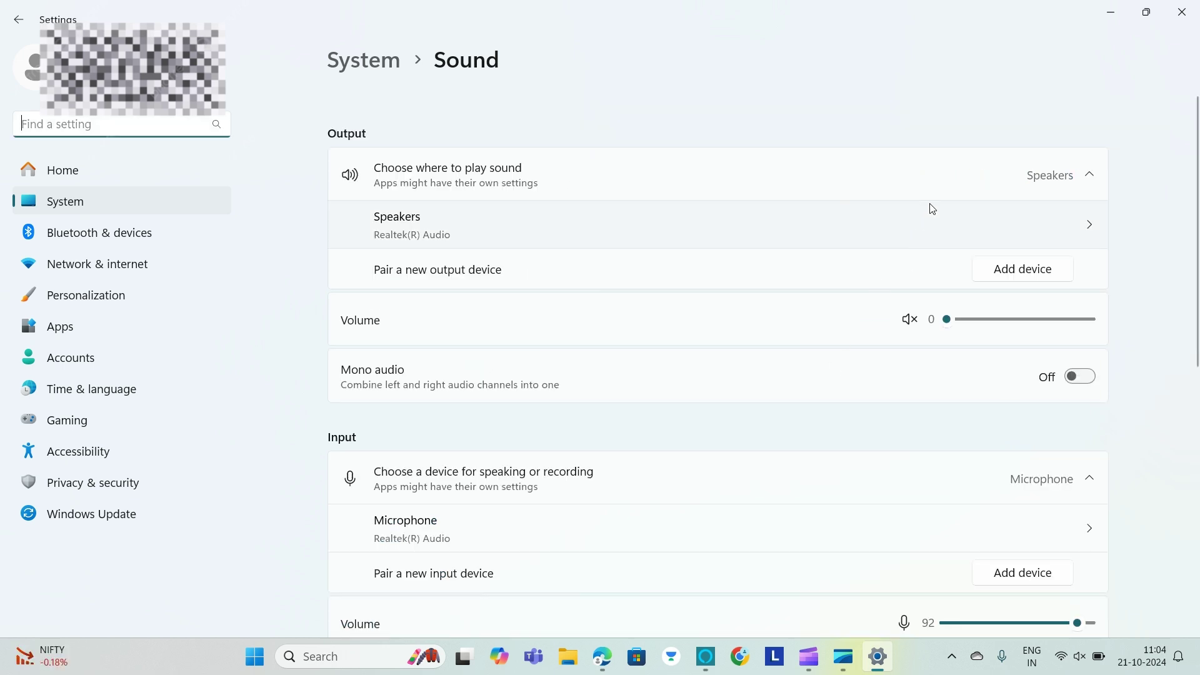
pyautogui.click(980, 220)
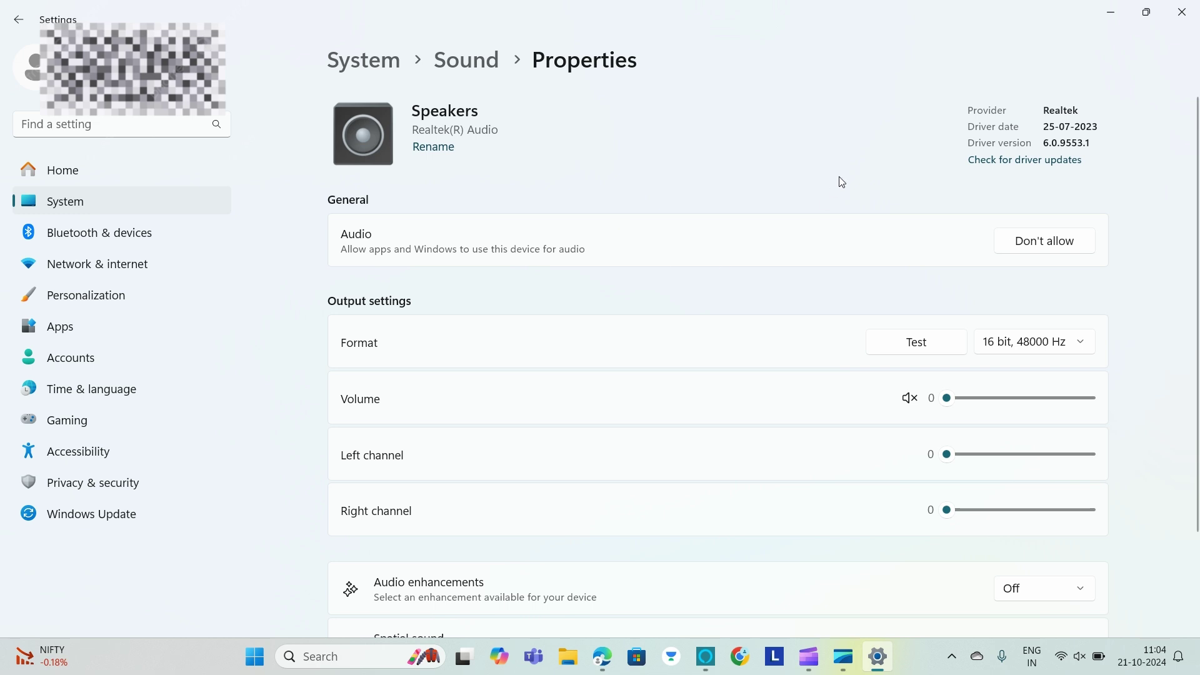
pyautogui.click(1037, 160)
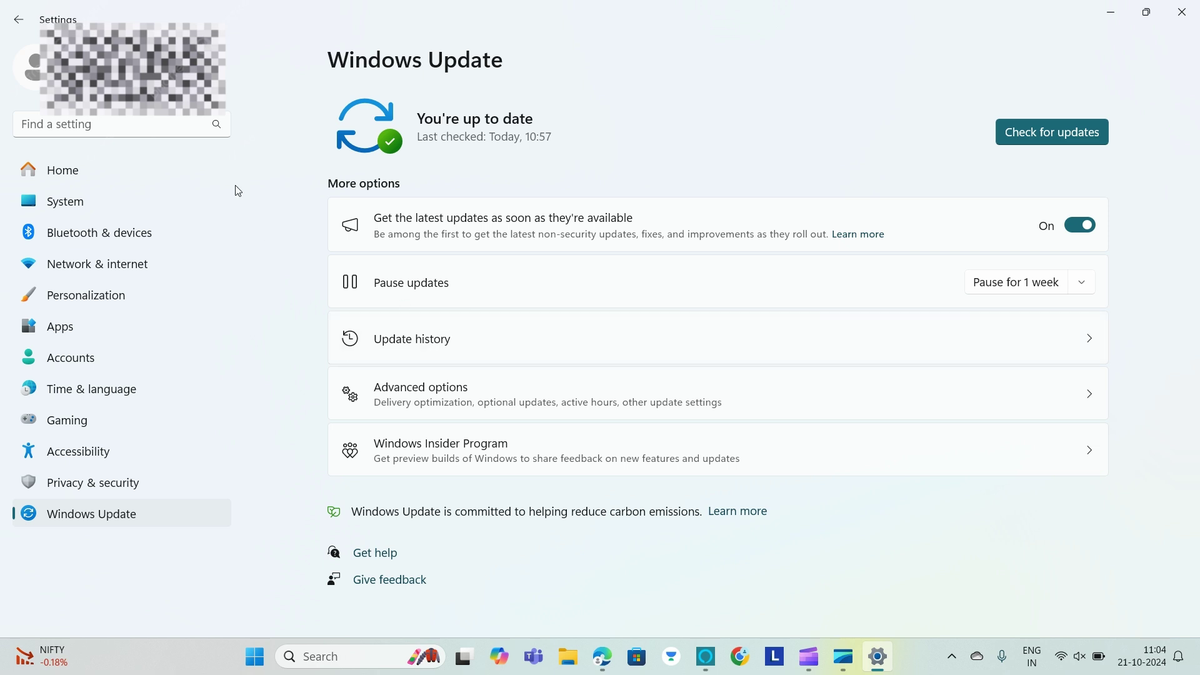
pyautogui.click(22, 20)
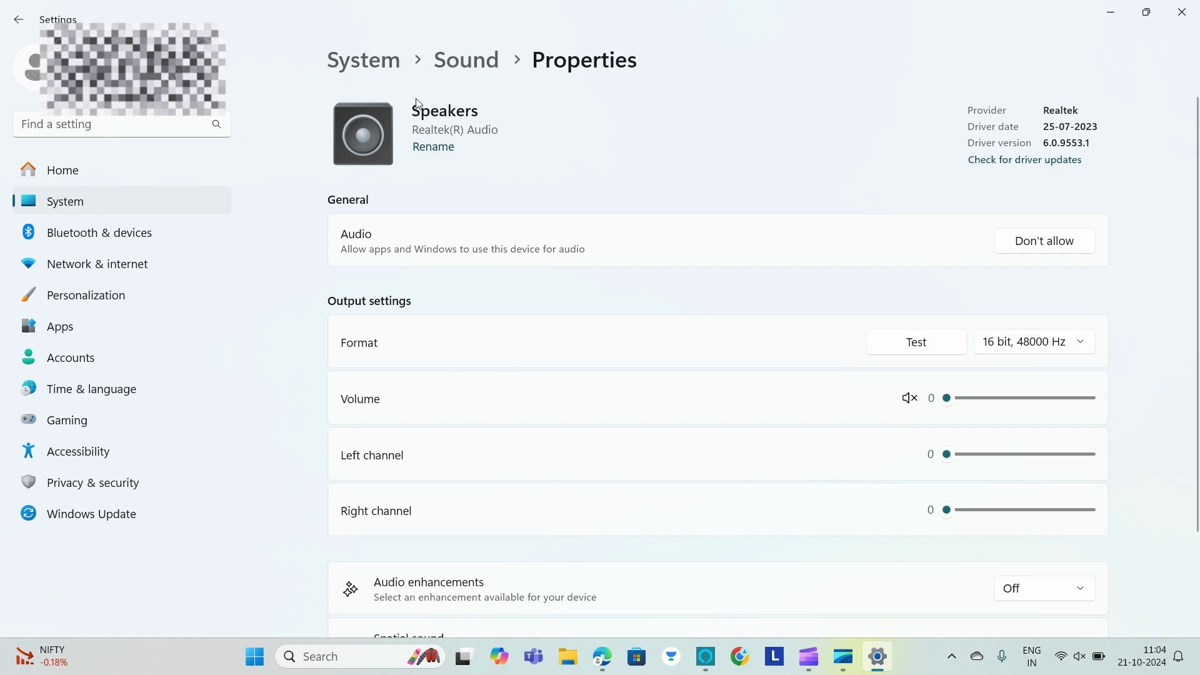
pyautogui.scroll(-2, 499, 532)
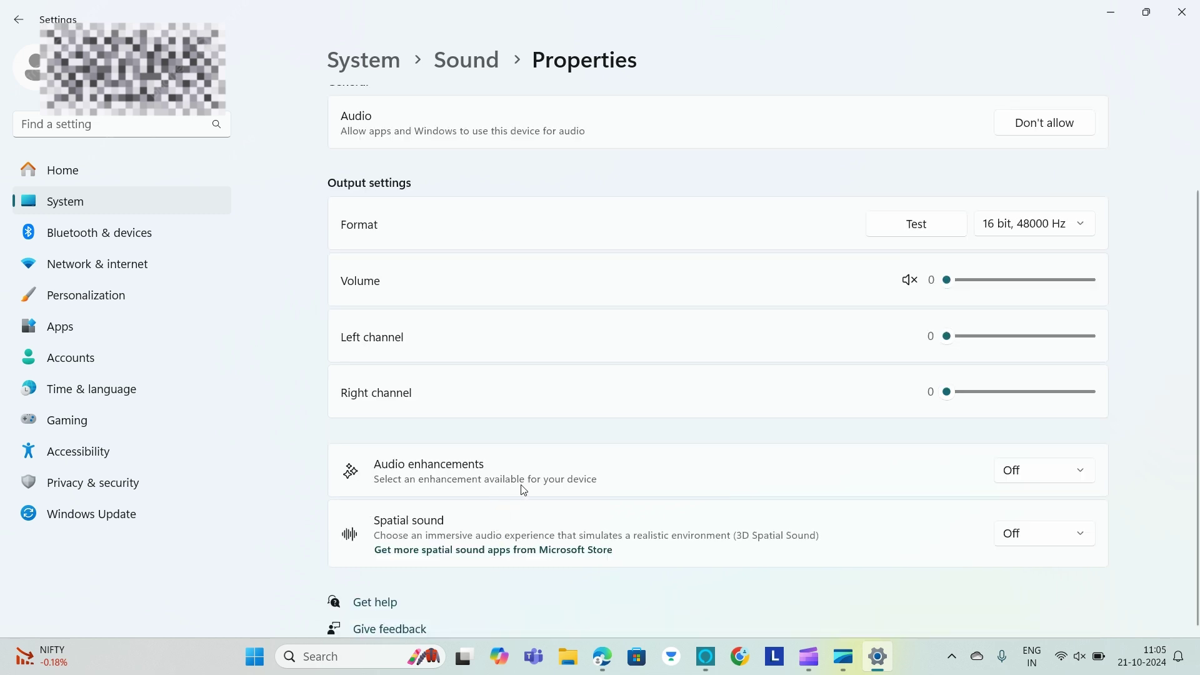
pyautogui.click(1057, 483)
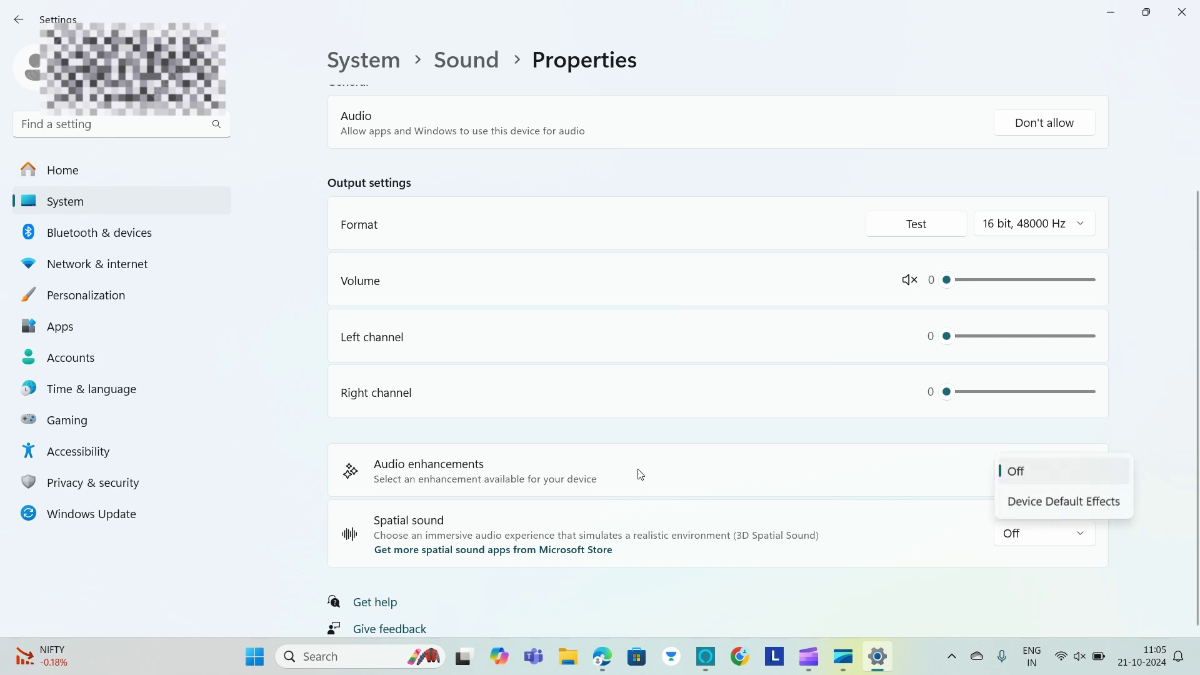
pyautogui.click(500, 471)
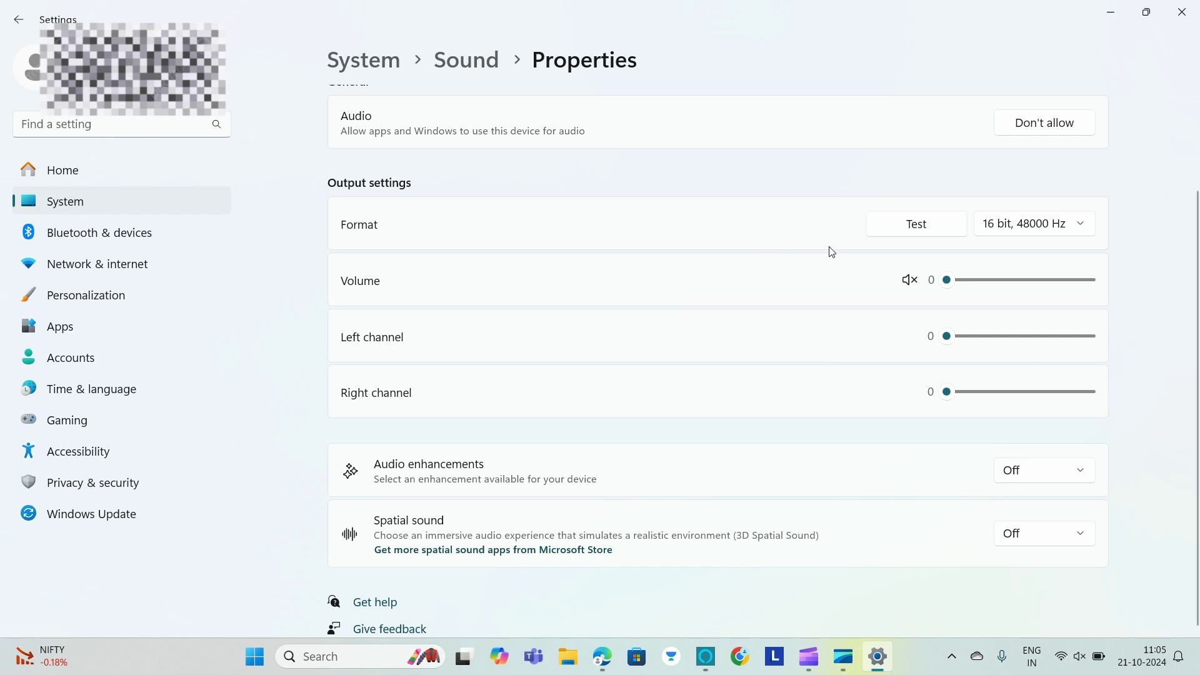
# - Minimize Settings and bring it back through a taskbar search for 'sett'
pyautogui.click(1126, 17)
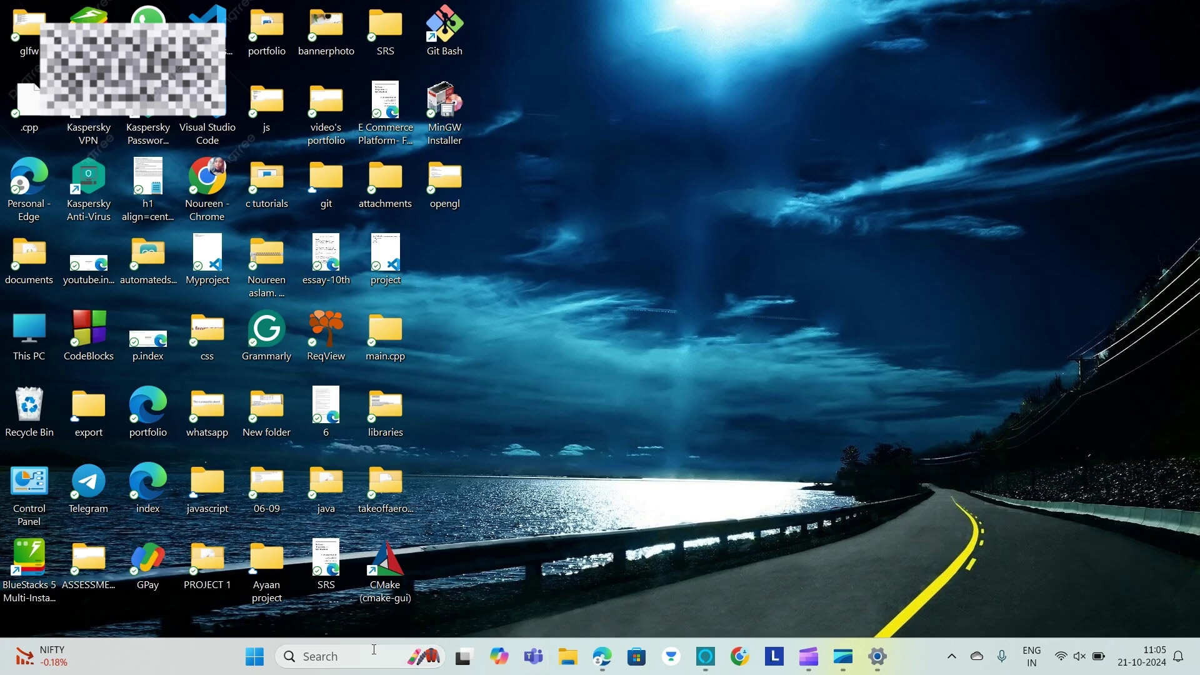
pyautogui.click(373, 649)
pyautogui.write('sett')
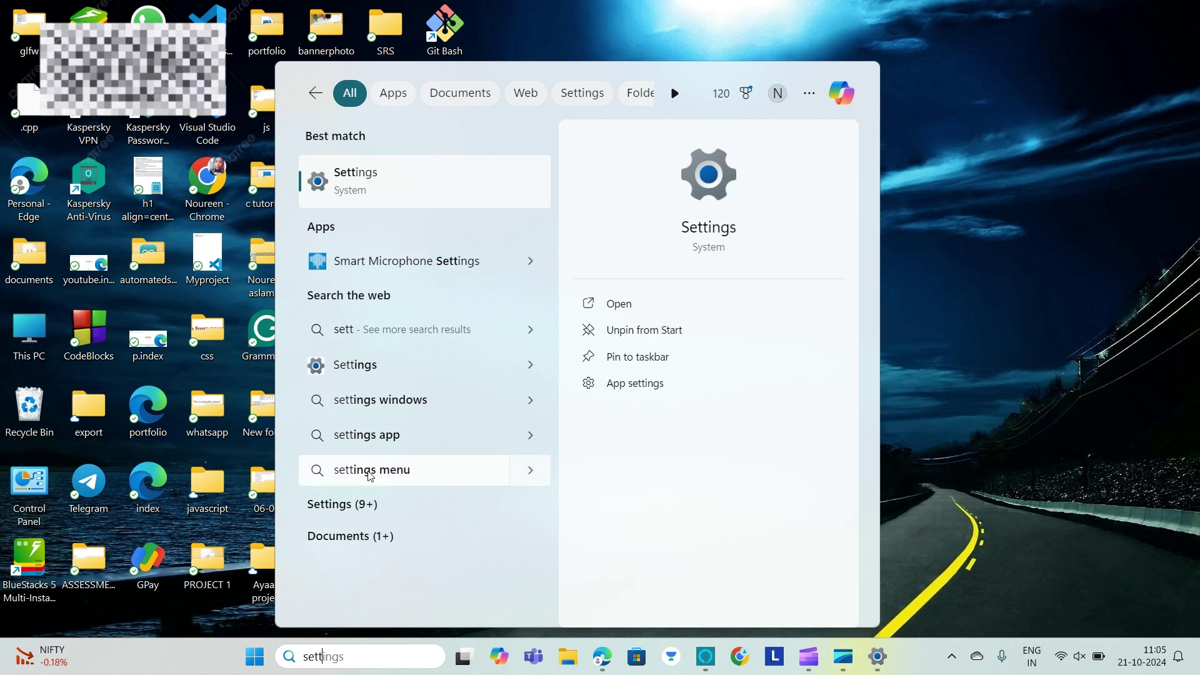
pyautogui.click(369, 187)
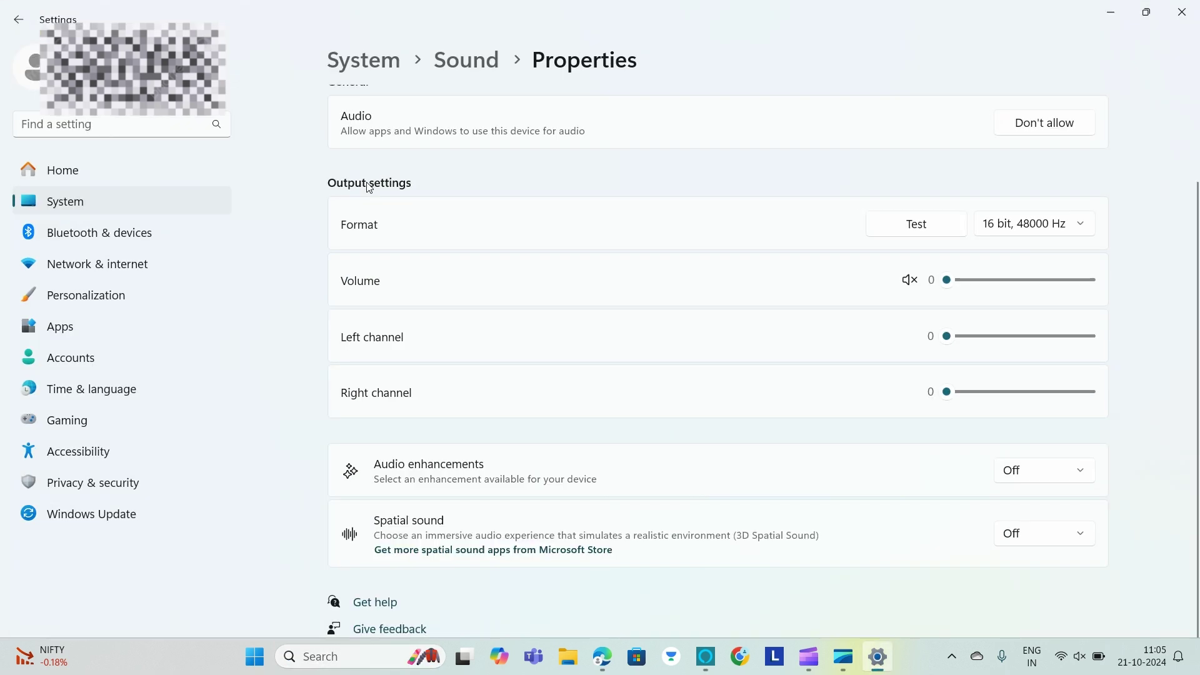
# - Search settings for 'devices' and open the Sound settings page from the results
pyautogui.click(158, 122)
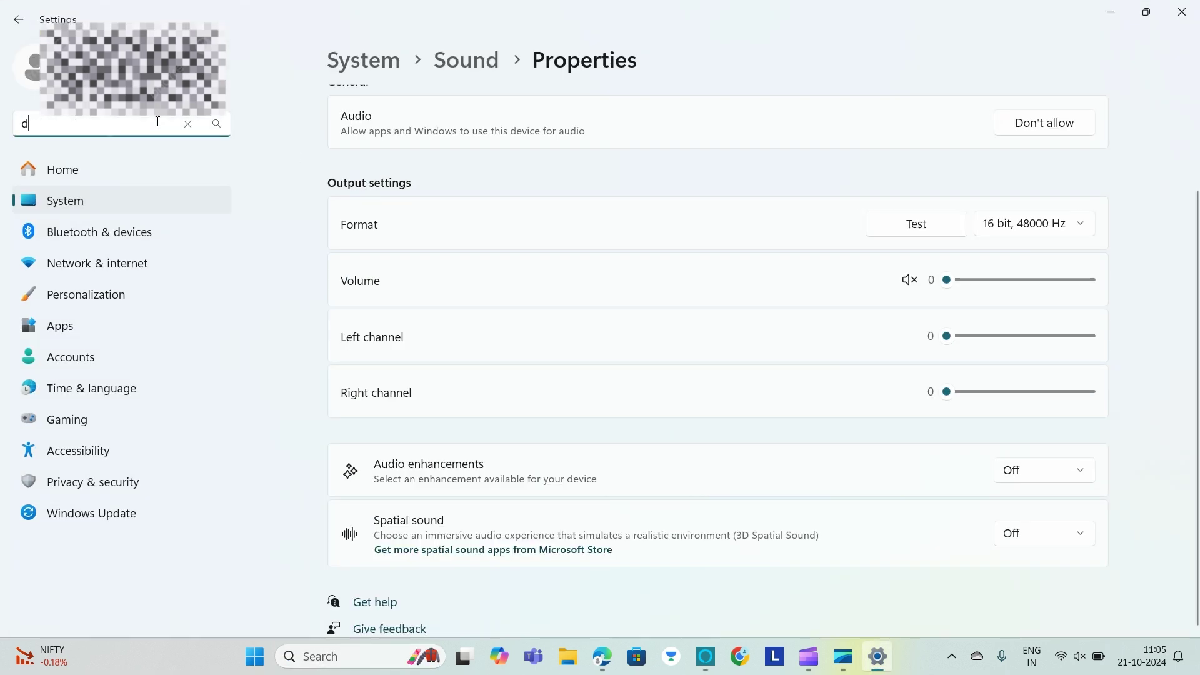
pyautogui.write('divi')
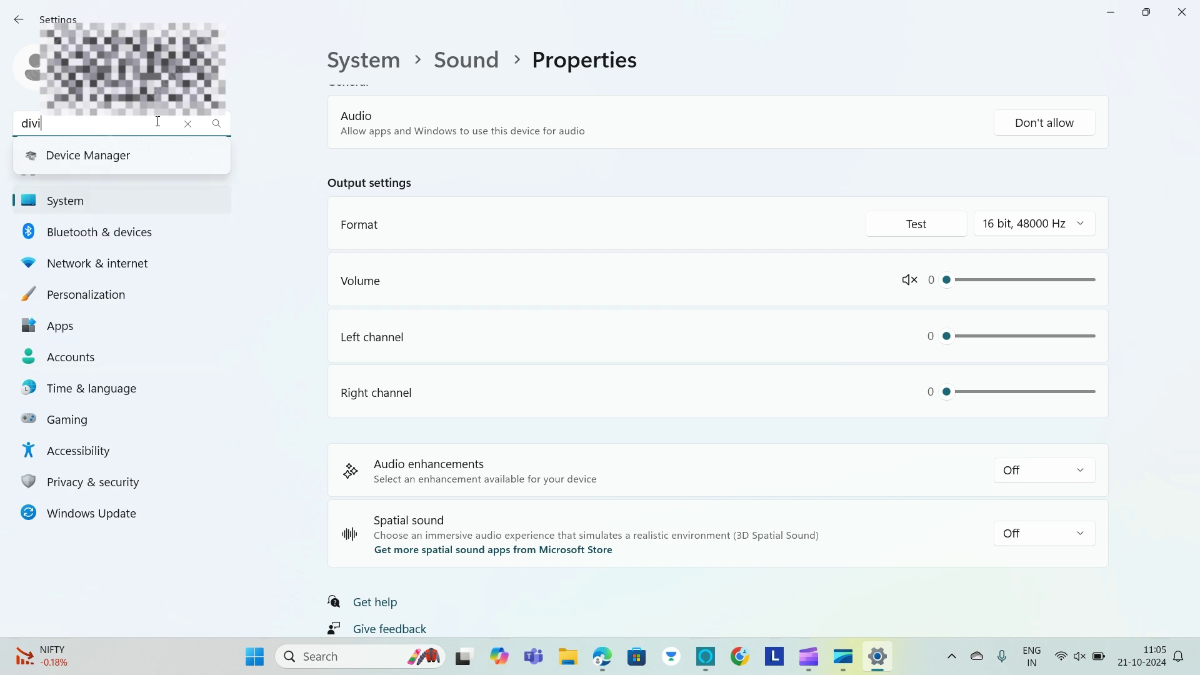
pyautogui.press('BackSpace')
pyautogui.press('BackSpace')
pyautogui.write('ev')
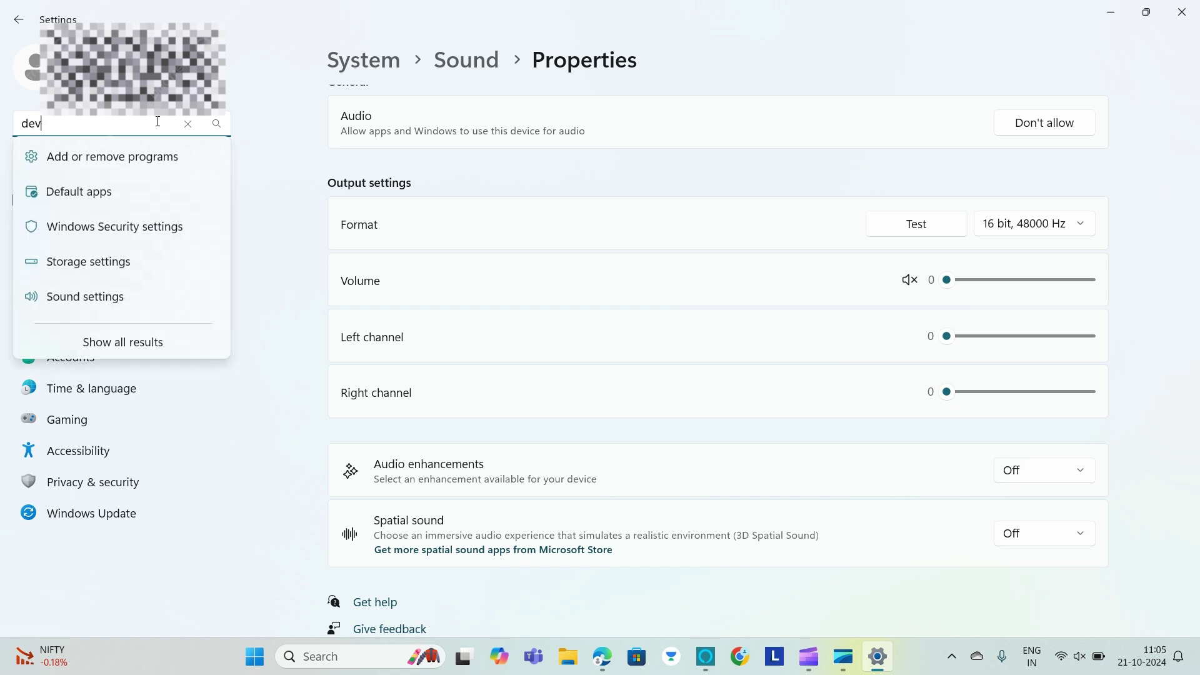
pyautogui.write('ices')
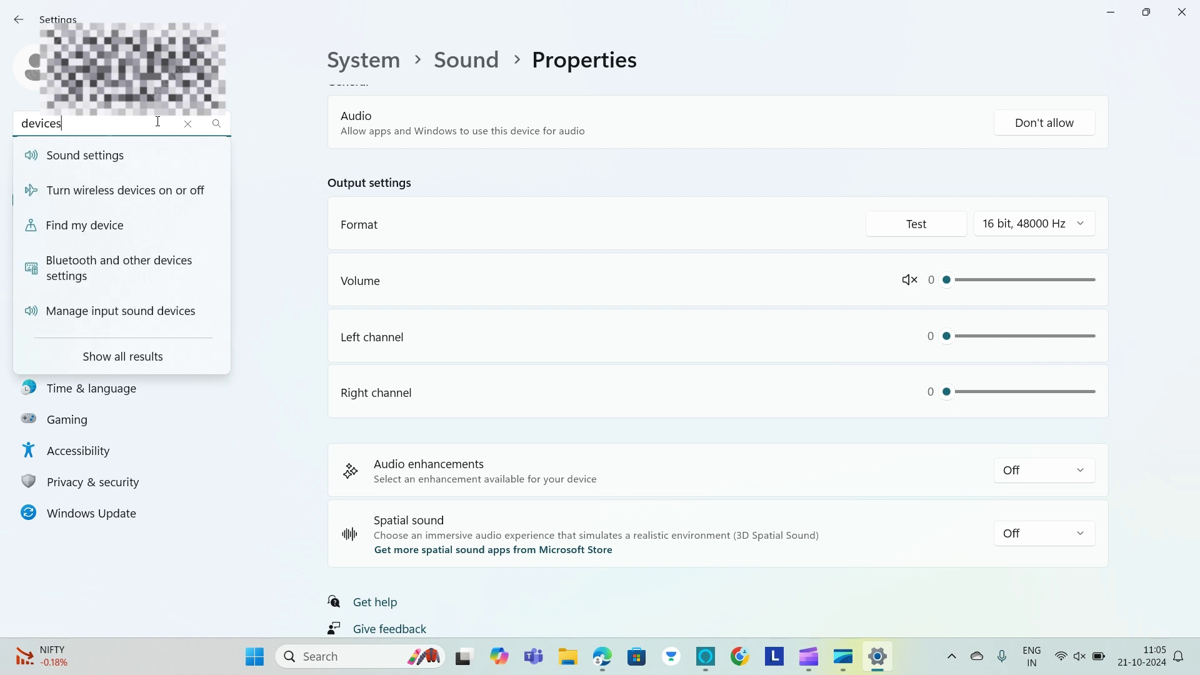
pyautogui.press('Return')
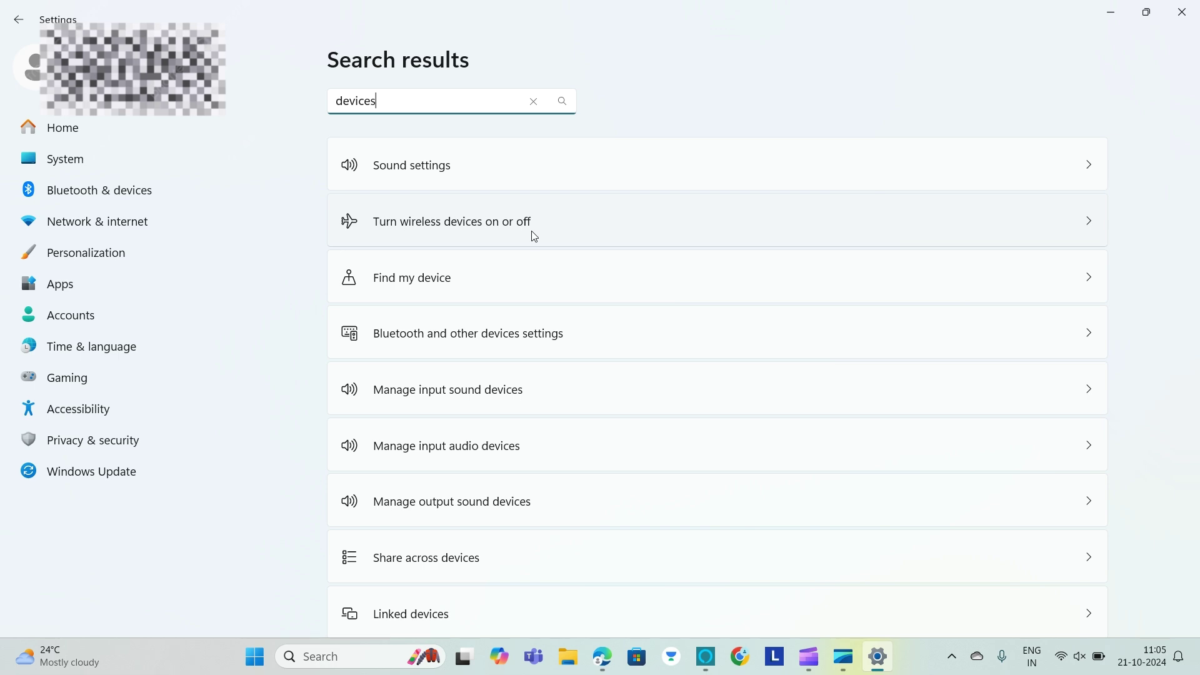
pyautogui.scroll(-3, 543, 458)
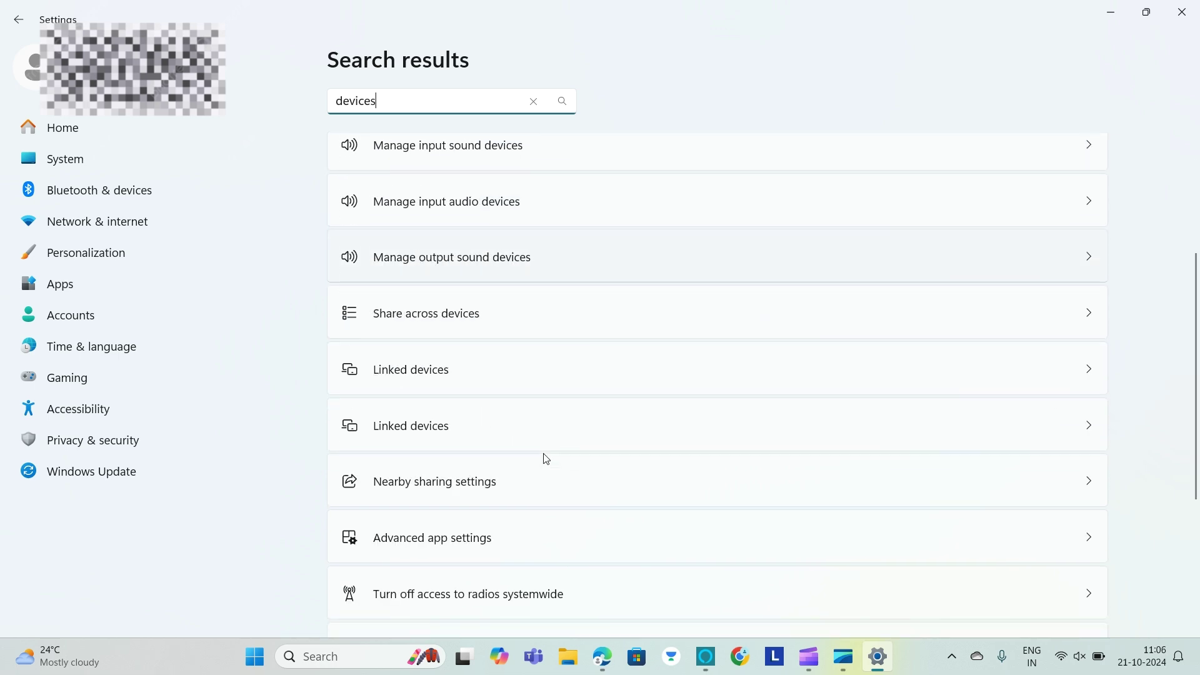
pyautogui.scroll(3, 545, 459)
pyautogui.click(434, 176)
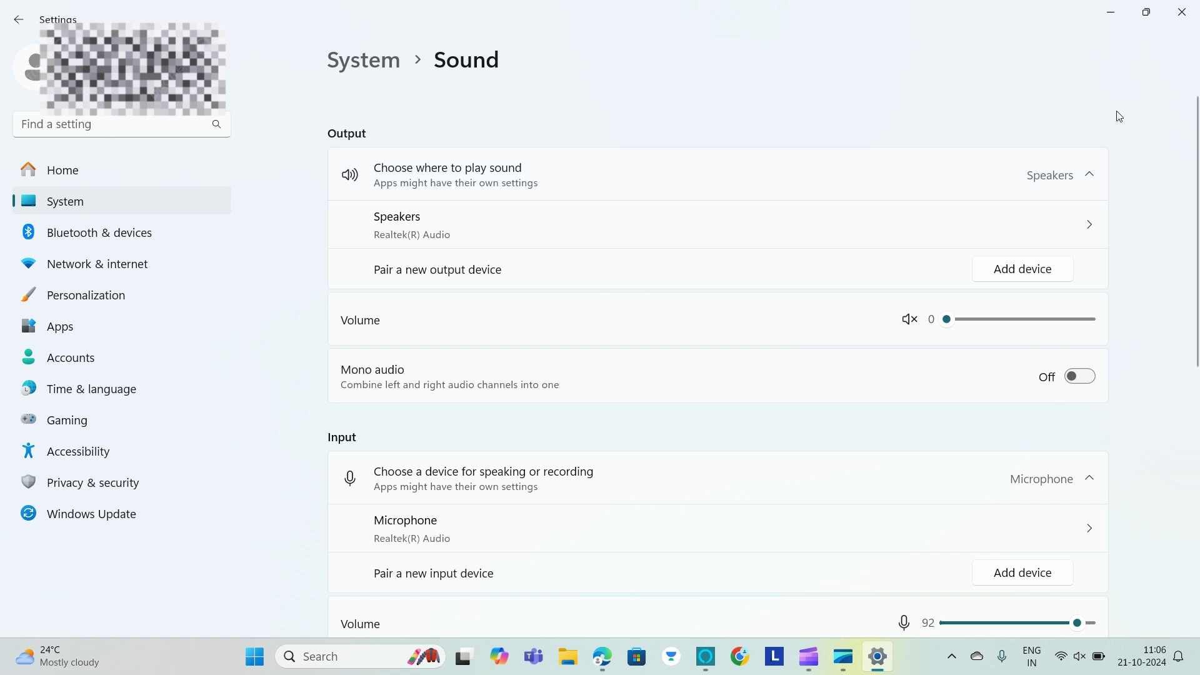
# - Open the Speakers properties and cancel Don't allow twice, keeping speaker audio allowed
pyautogui.scroll(-1, 793, 383)
pyautogui.scroll(1, 800, 333)
pyautogui.click(1089, 215)
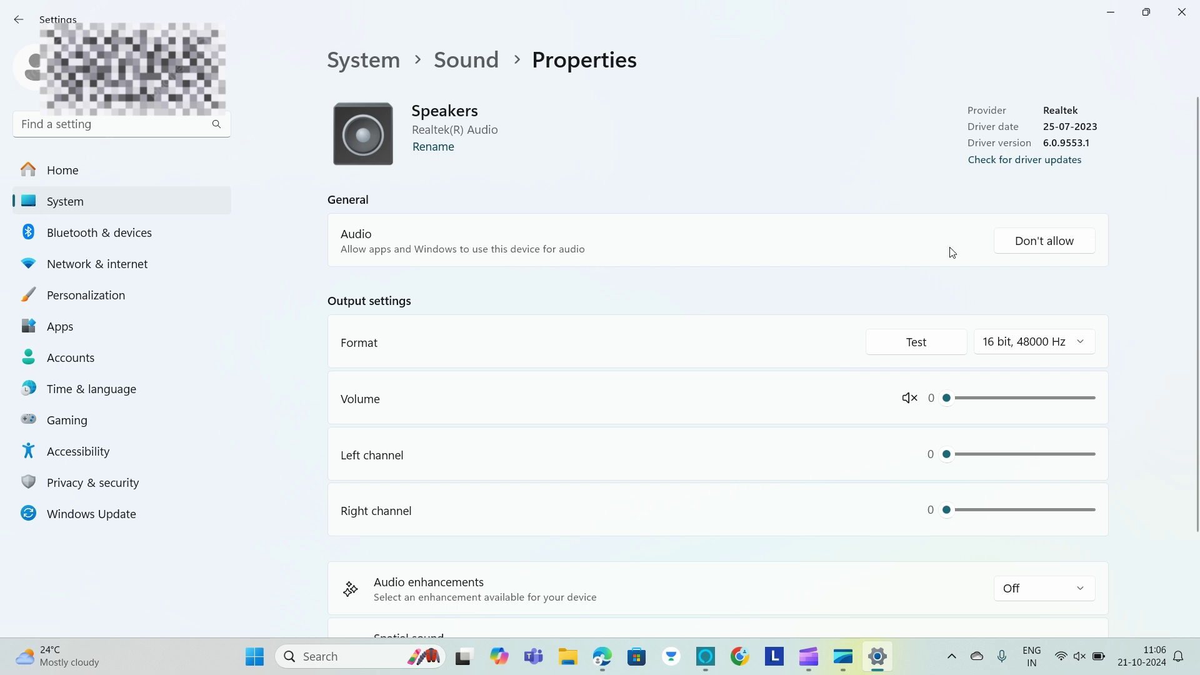
pyautogui.click(1057, 250)
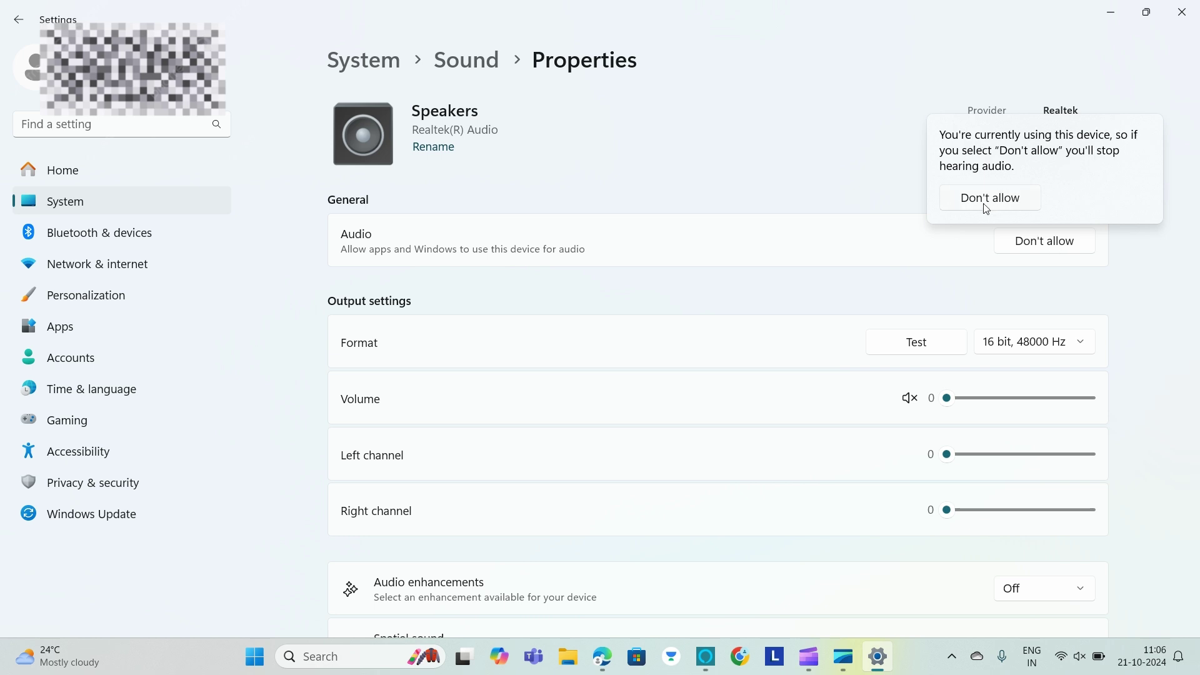
pyautogui.click(924, 245)
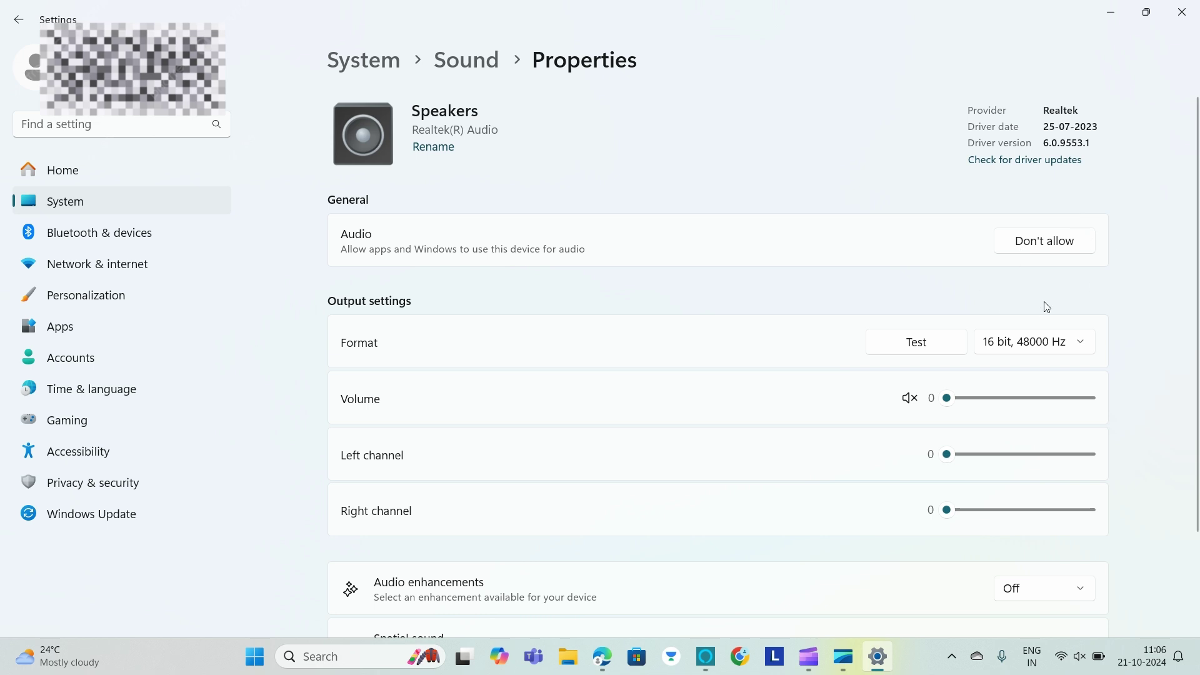
pyautogui.click(1046, 256)
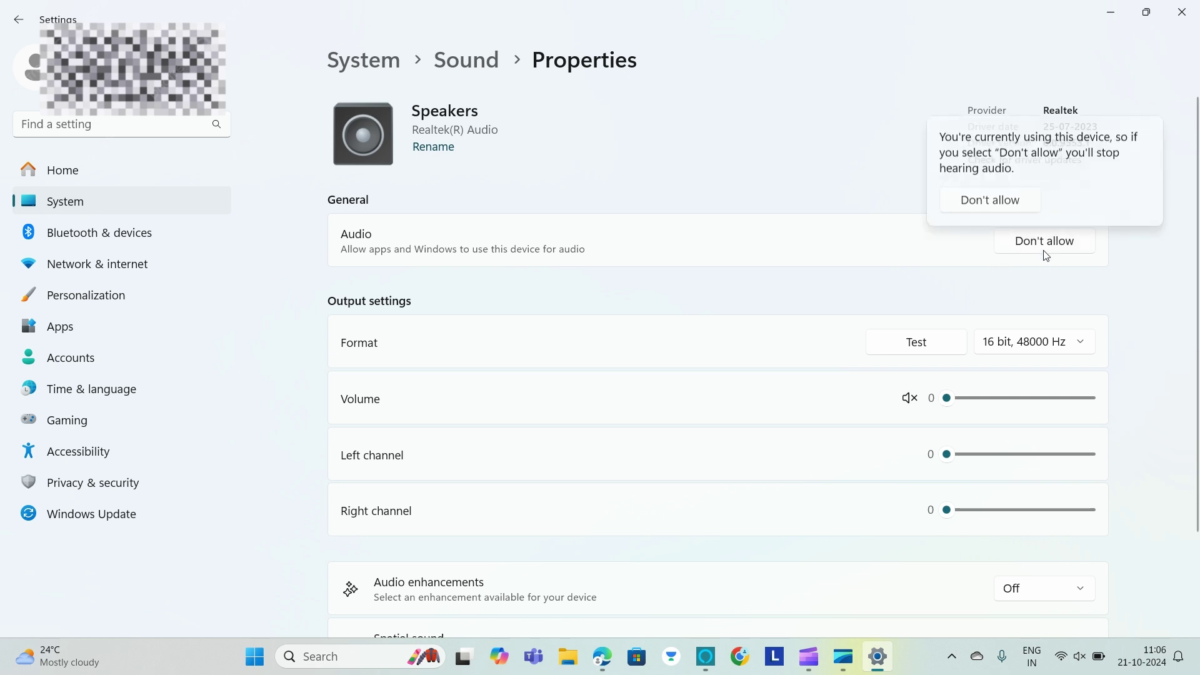
pyautogui.click(918, 261)
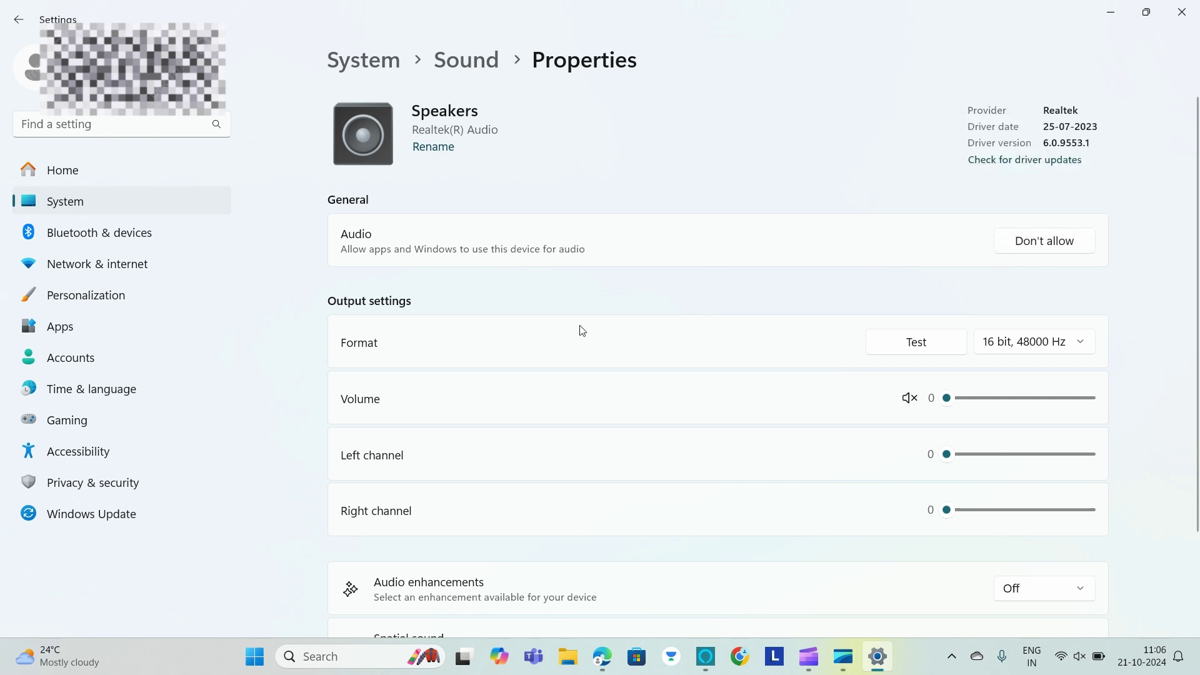
# - Keep the speaker format at 16 bit, 48000 Hz, with audio enhancements and spatial sound Off
pyautogui.scroll(-2, 583, 331)
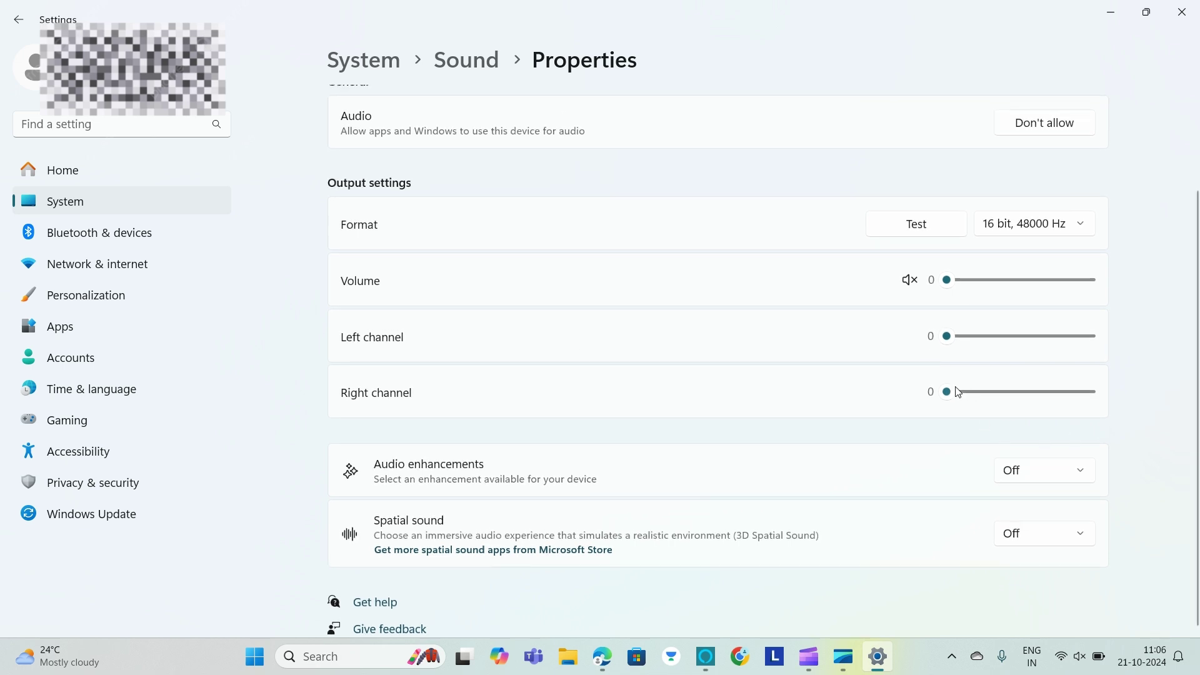
pyautogui.moveTo(947, 280); pyautogui.dragTo(928, 295)
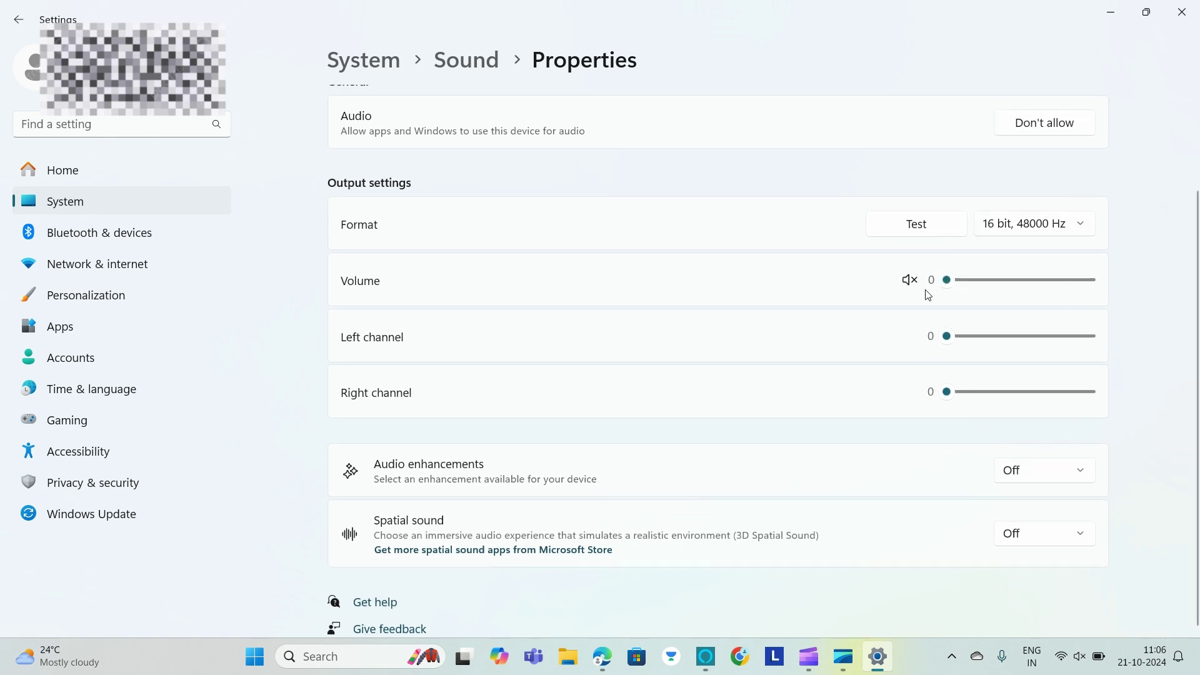
pyautogui.click(1054, 228)
pyautogui.click(1054, 228)
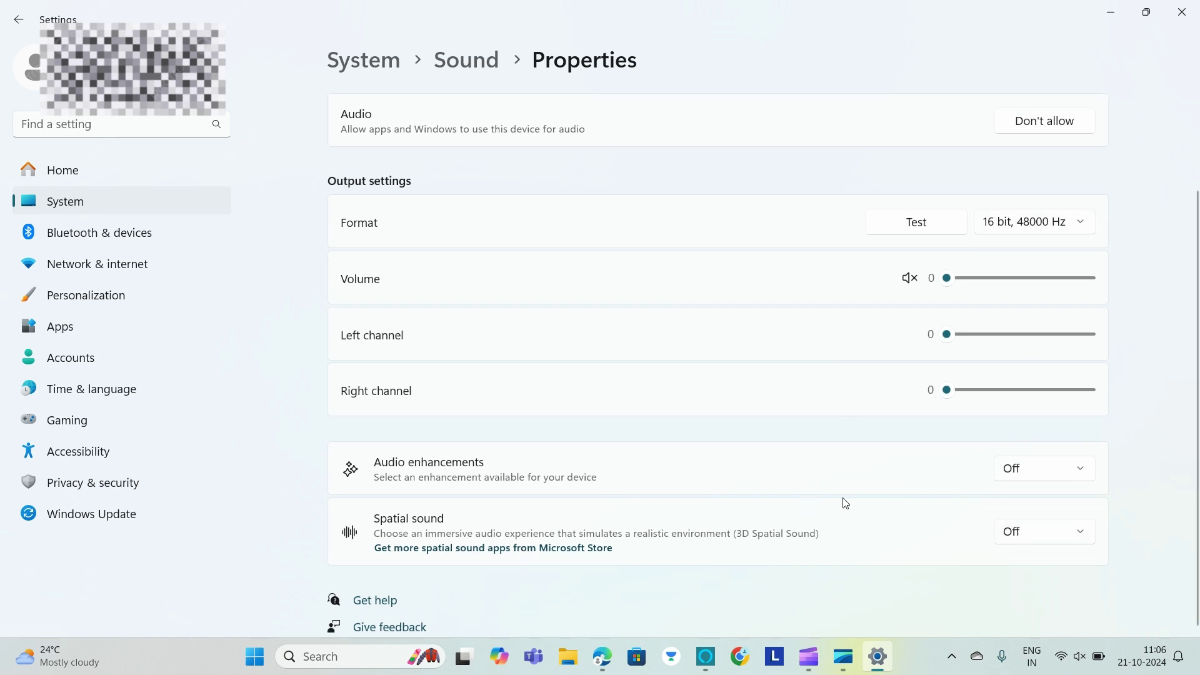
pyautogui.click(1010, 469)
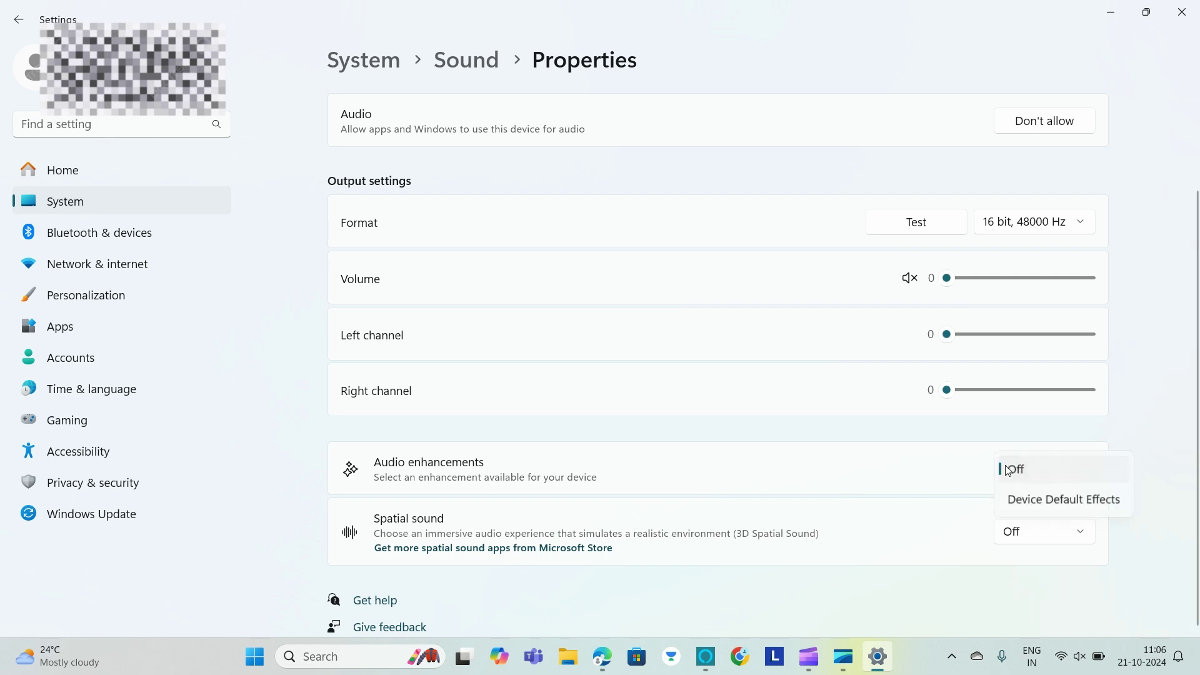
pyautogui.click(1009, 471)
pyautogui.click(1018, 533)
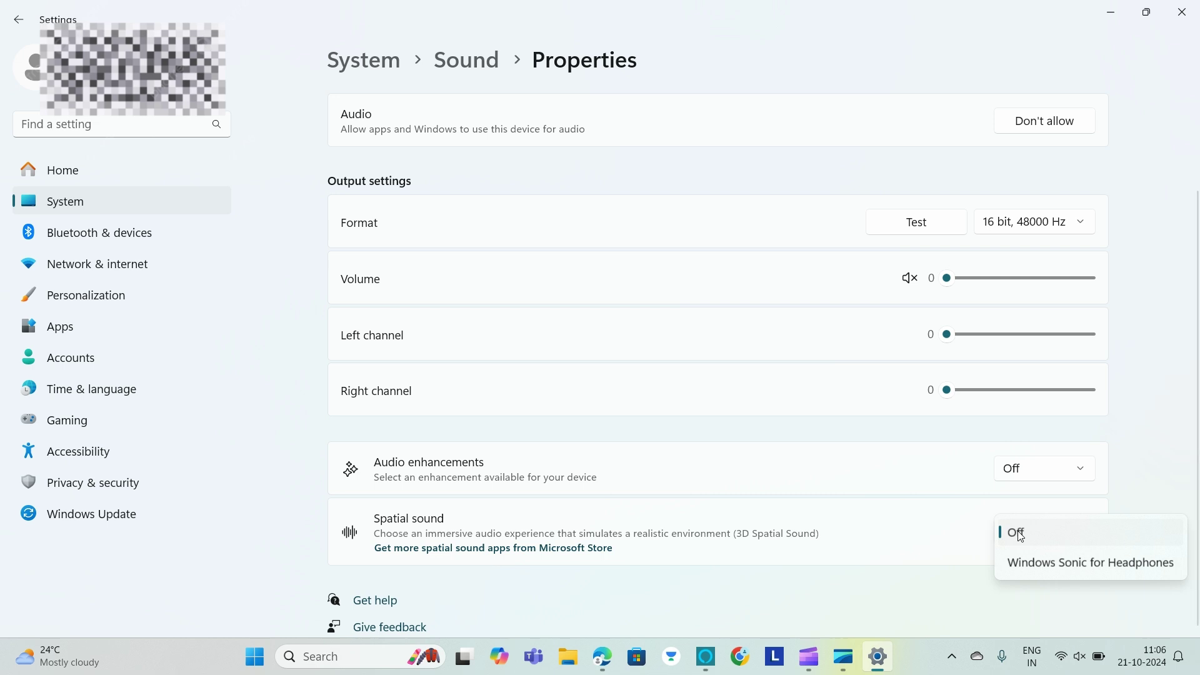
pyautogui.click(1017, 531)
# - Raise both channels to 100 and unmute, then return volume and left channel to 0
pyautogui.scroll(1, 618, 570)
pyautogui.scroll(2, 623, 573)
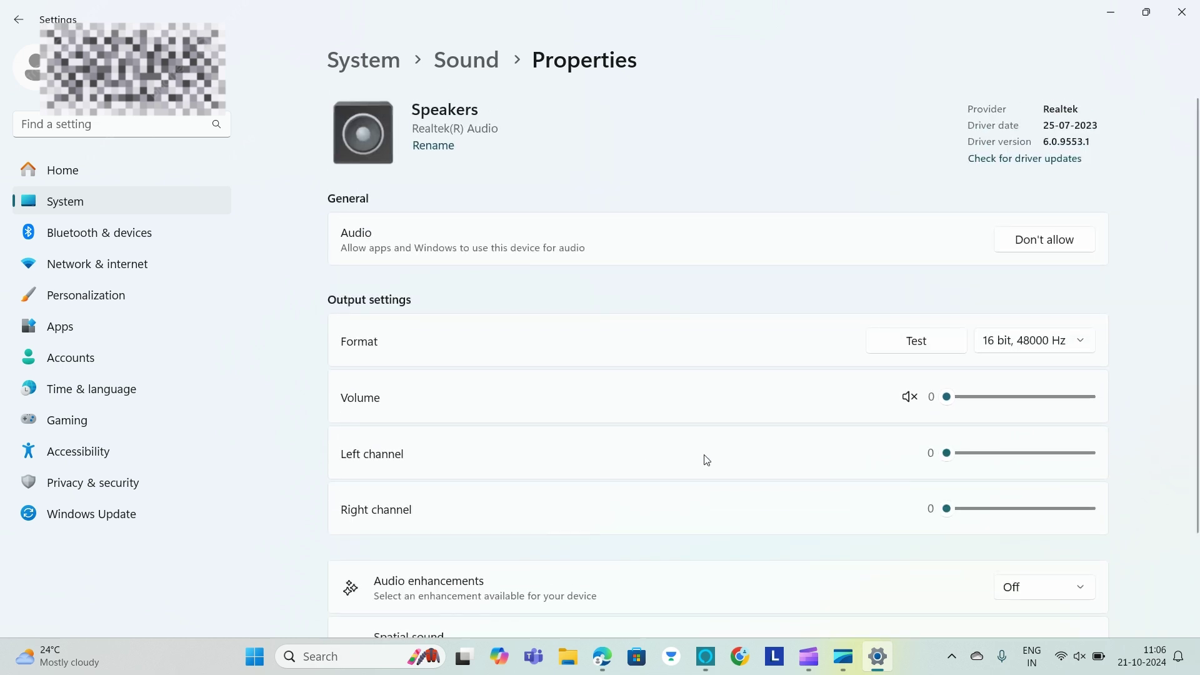
pyautogui.moveTo(953, 512); pyautogui.dragTo(1131, 508)
pyautogui.moveTo(946, 455); pyautogui.dragTo(1130, 444)
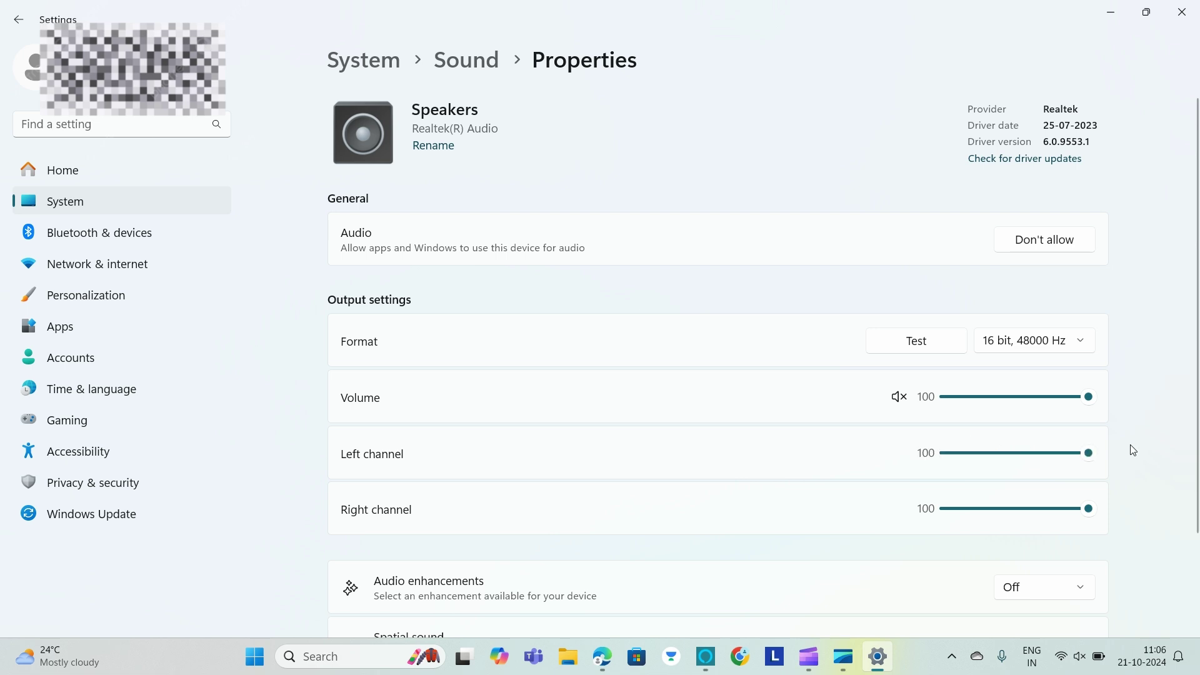
pyautogui.click(898, 400)
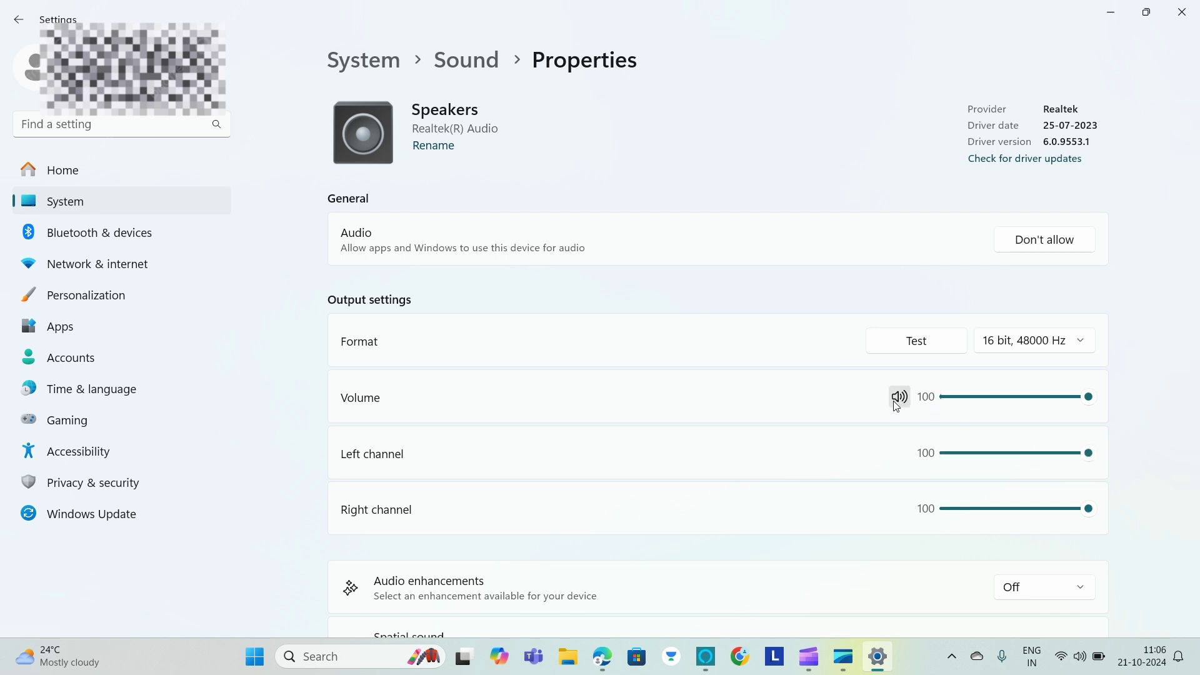
pyautogui.moveTo(1090, 400); pyautogui.dragTo(934, 432)
pyautogui.moveTo(1088, 453); pyautogui.dragTo(908, 491)
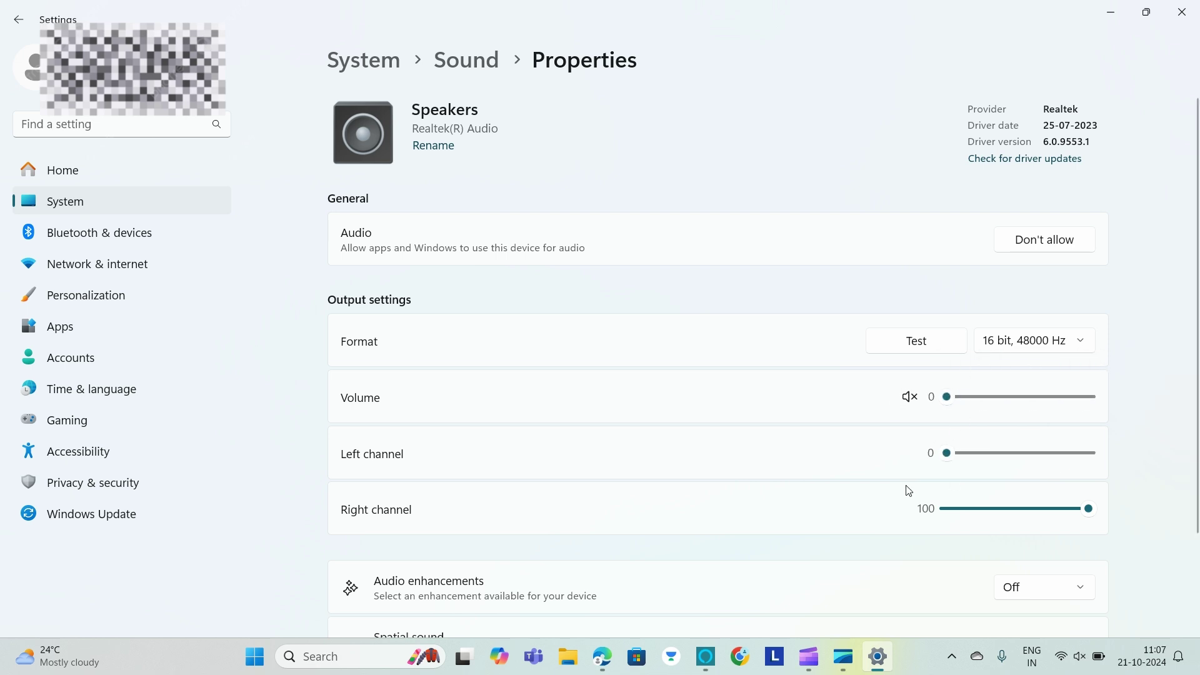